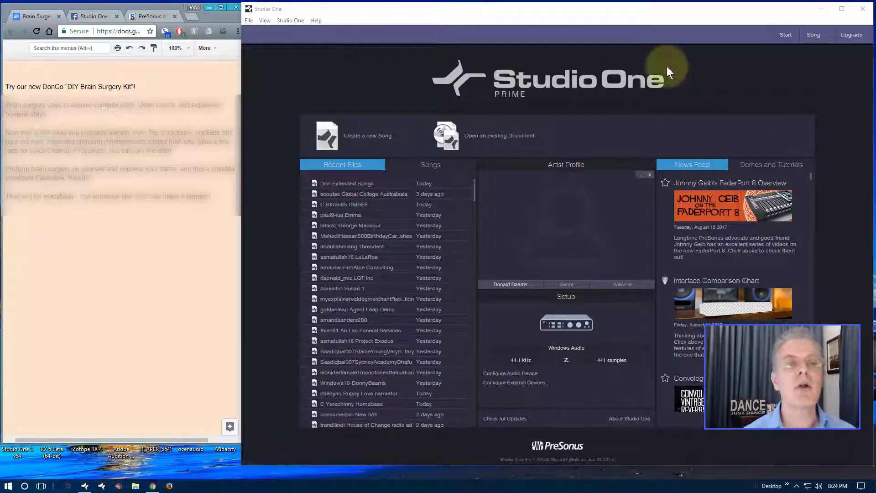
# Step: Create a new song titled 'Prime Demo BS' based on the .Prime Template
pyautogui.click(540, 12)
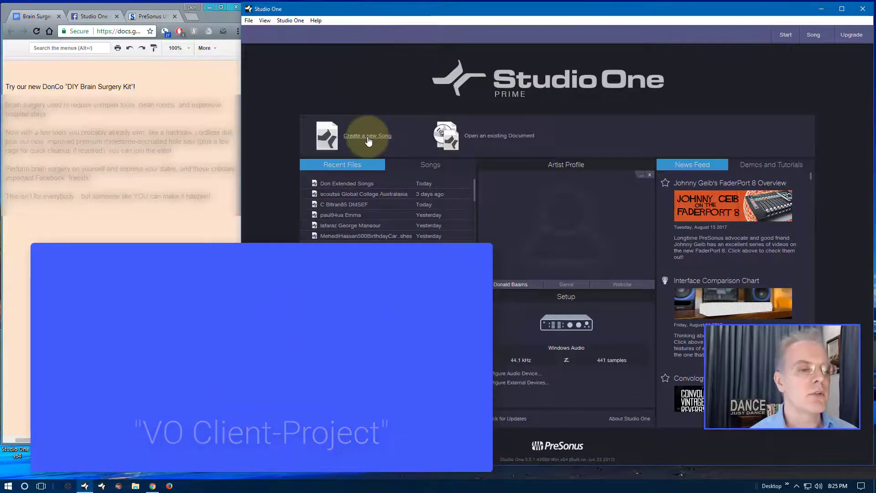
pyautogui.click(369, 142)
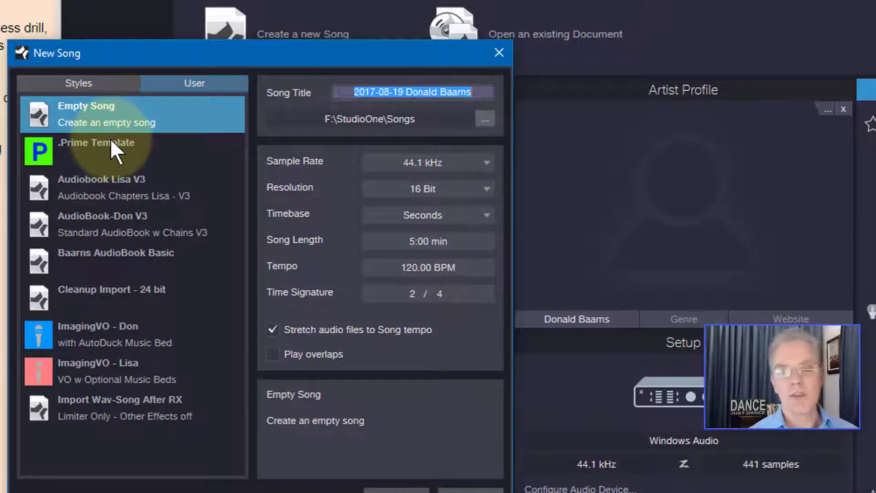
pyautogui.click(107, 146)
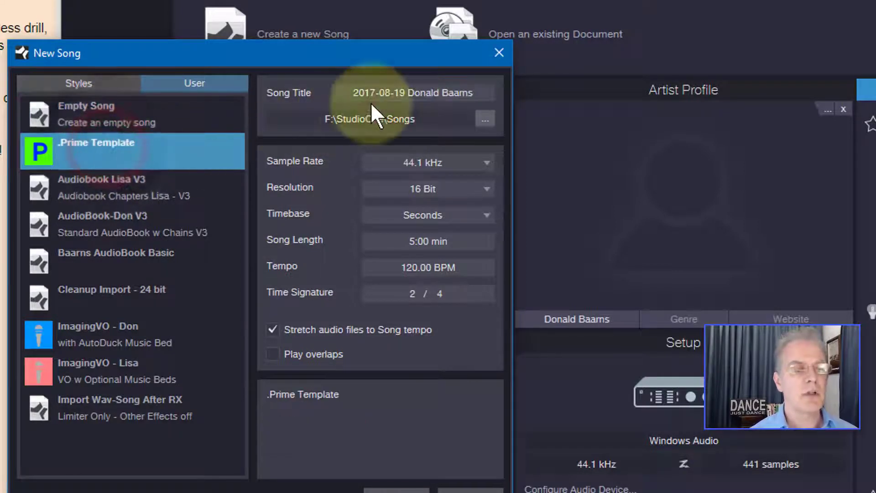
pyautogui.click(382, 91)
pyautogui.write('Prim')
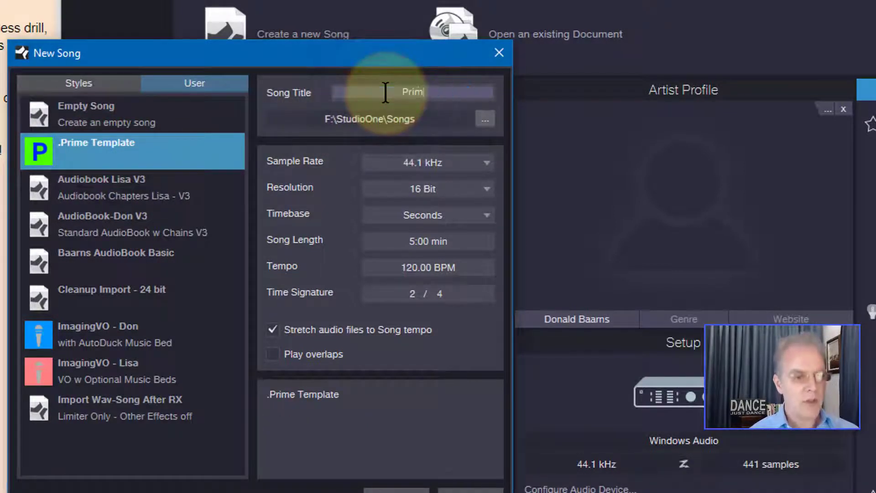
pyautogui.write('e Demo BS')
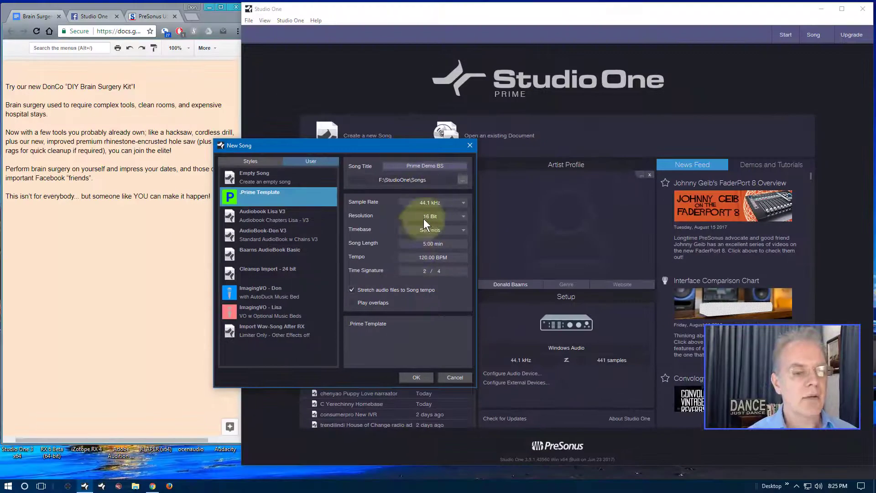
pyautogui.click(415, 377)
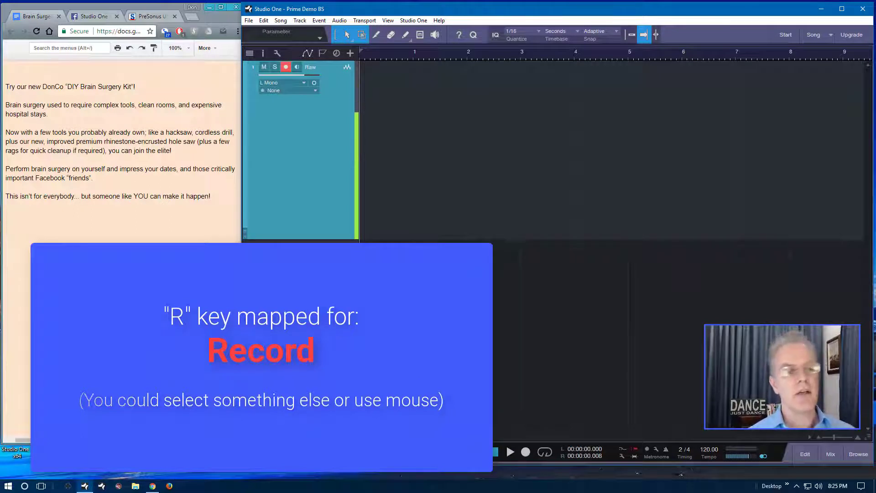
# Step: Record a first voice-over take, then play it back from about 4 seconds
pyautogui.press('r')
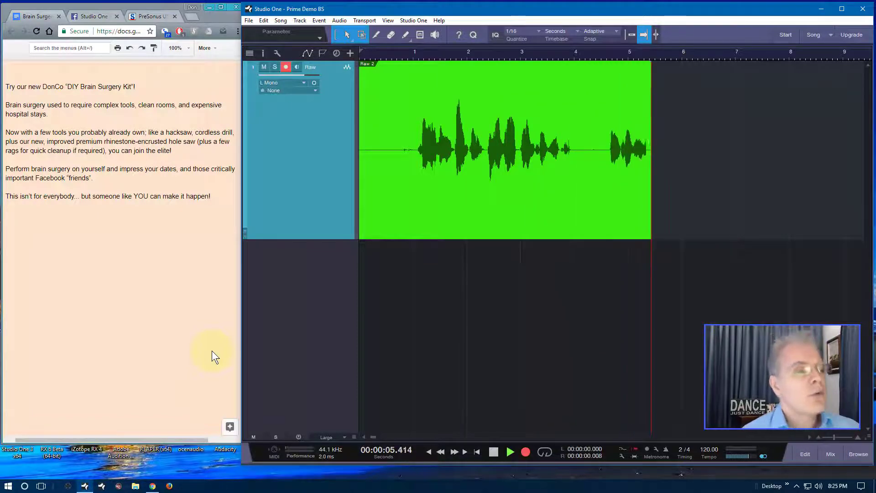
pyautogui.press('space')
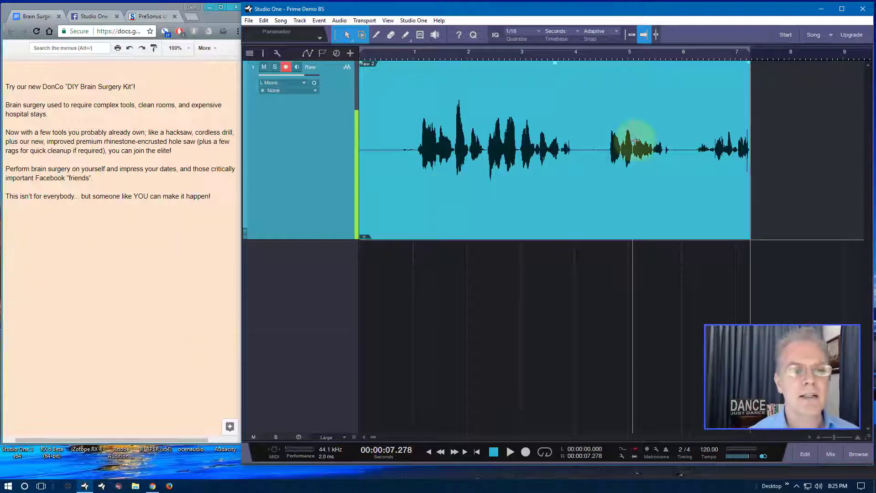
pyautogui.click(574, 56)
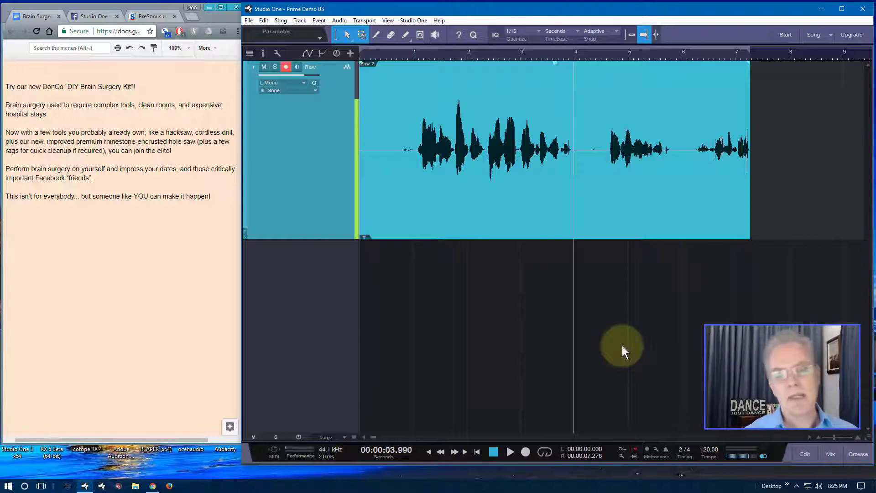
pyautogui.press('space')
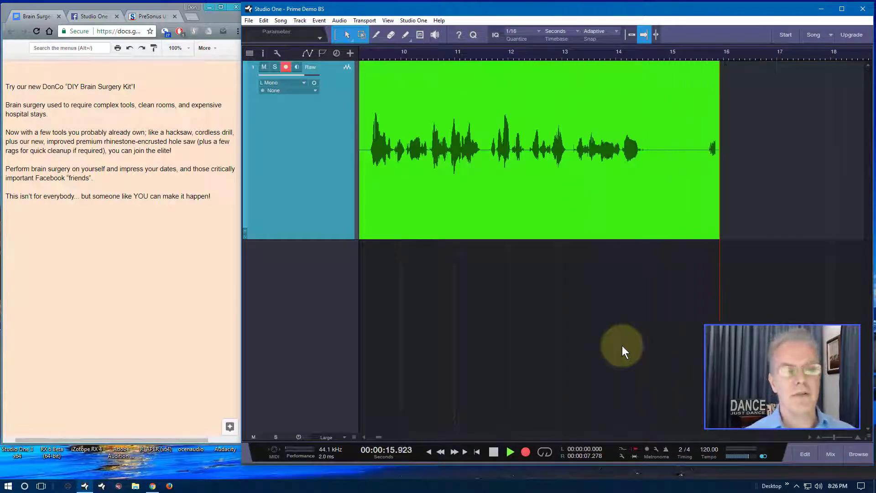
# Step: Stop the current take and place the playhead at about 9 seconds
pyautogui.press('space')
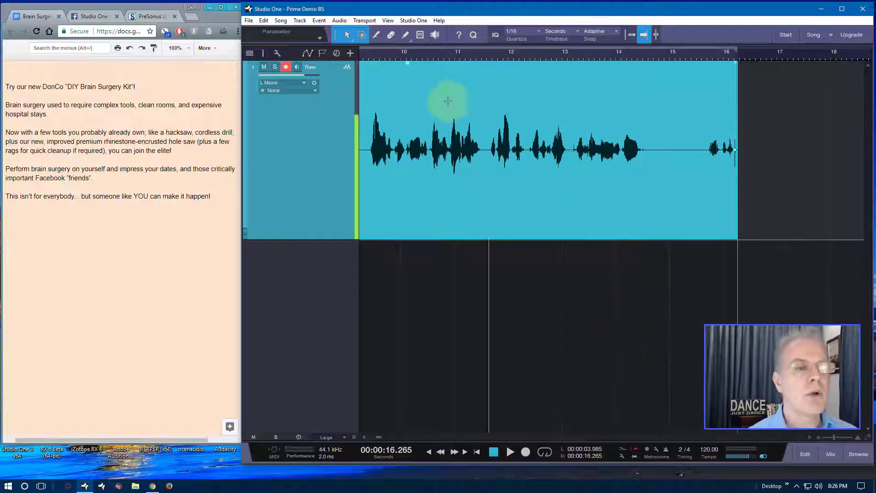
pyautogui.moveTo(377, 53); pyautogui.dragTo(464, 58)
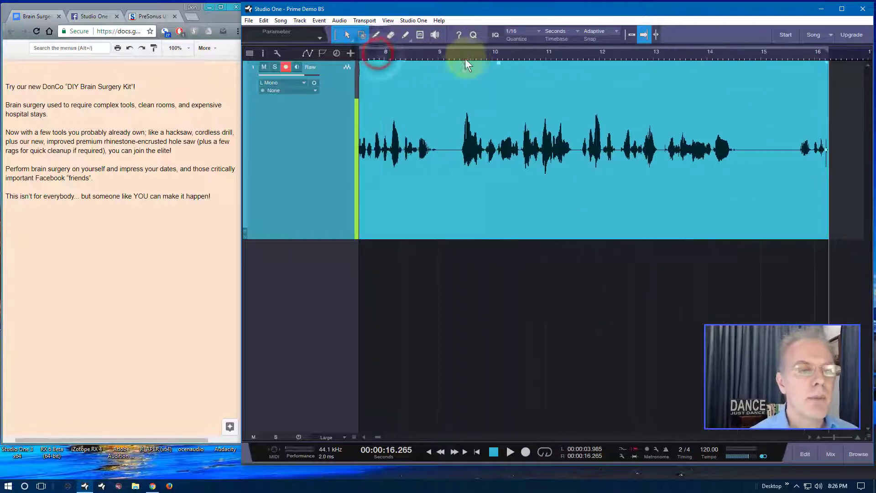
pyautogui.click(441, 56)
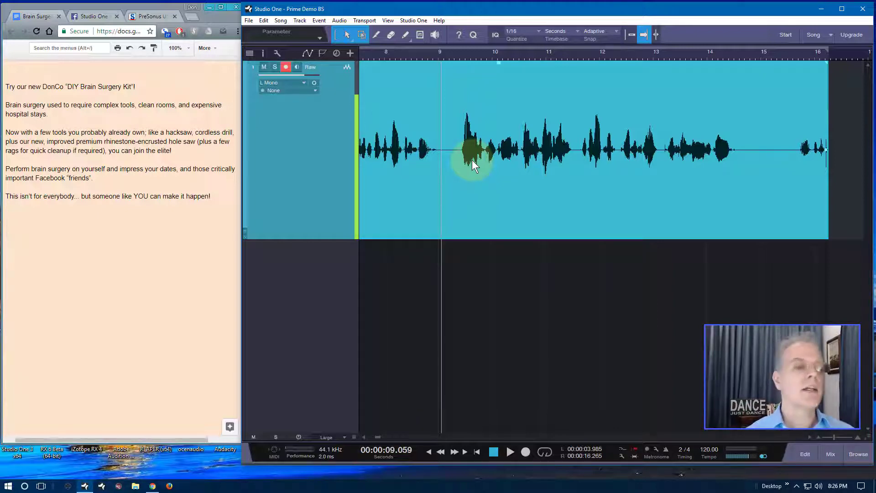
# Step: Record a replacement take from 9 seconds with pre-roll, then start another from that point
pyautogui.moveTo(447, 51); pyautogui.dragTo(471, 53)
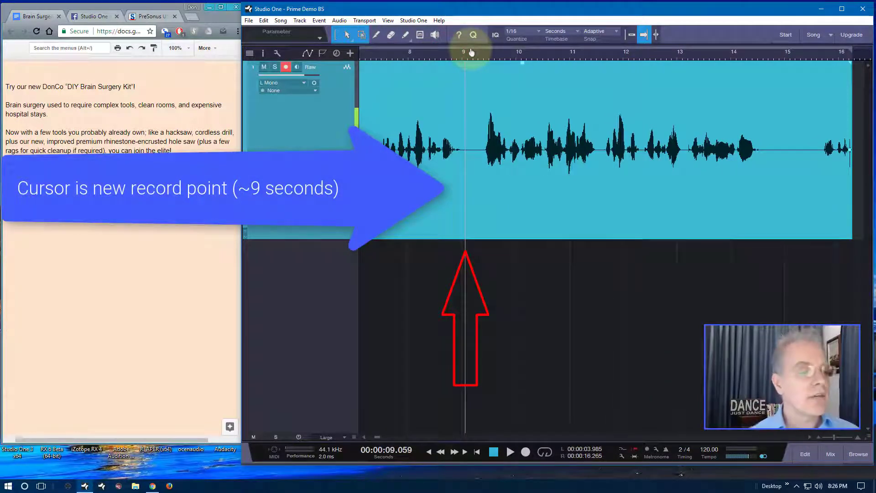
pyautogui.press('KP_Multiply')
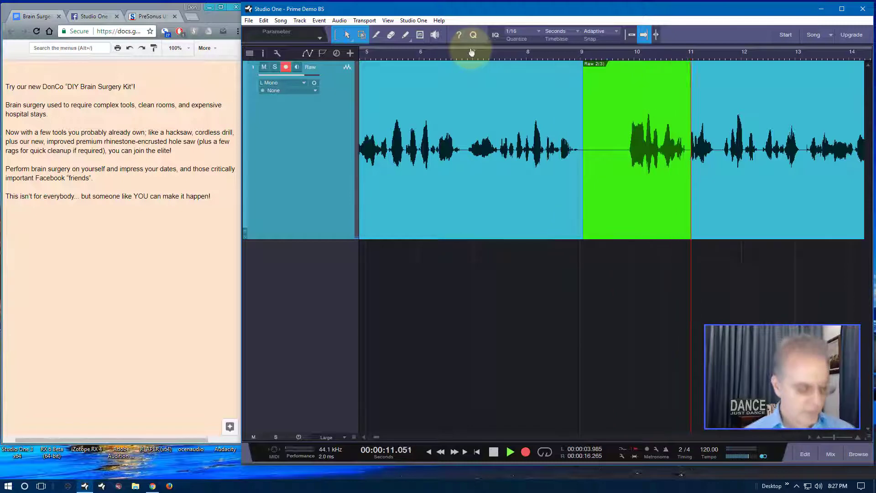
pyautogui.press('space')
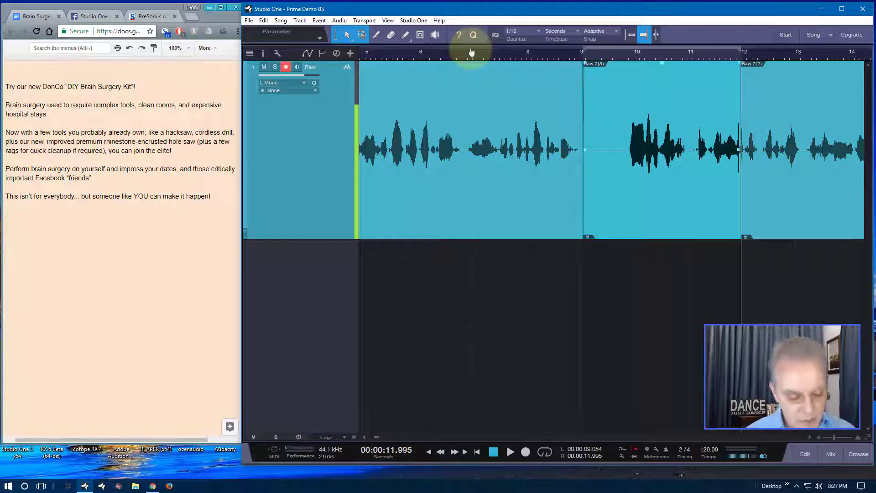
pyautogui.press('Home')
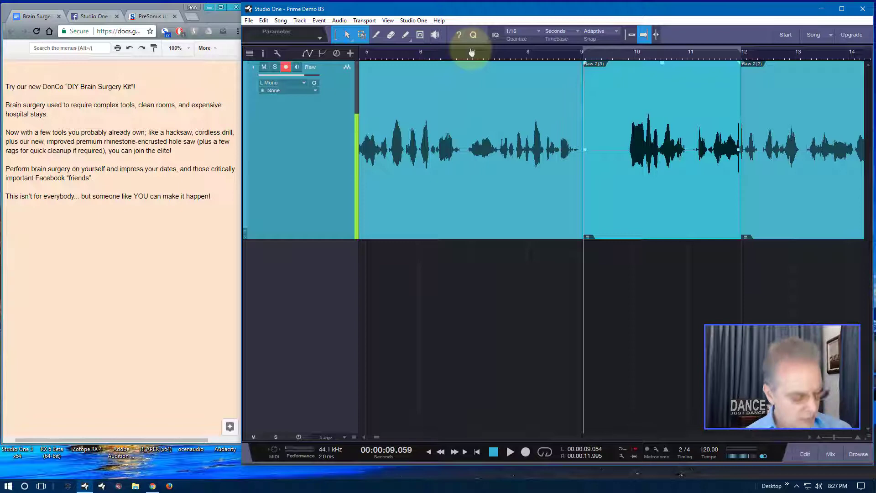
pyautogui.press('space')
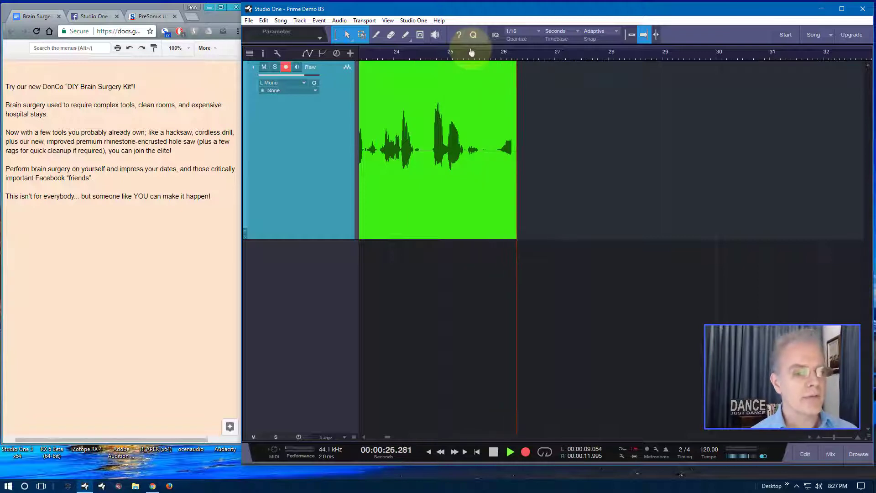
# Step: Zoom out and record a new take starting near 21.5 seconds
pyautogui.press('space')
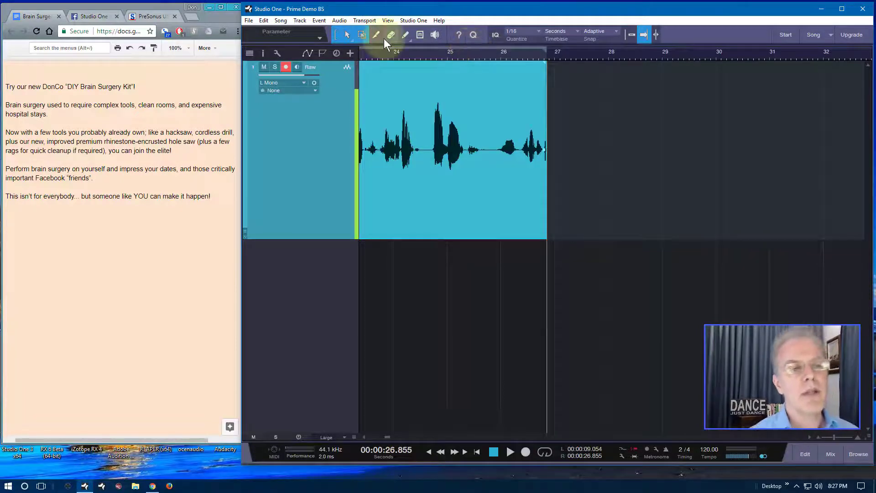
pyautogui.press('w')
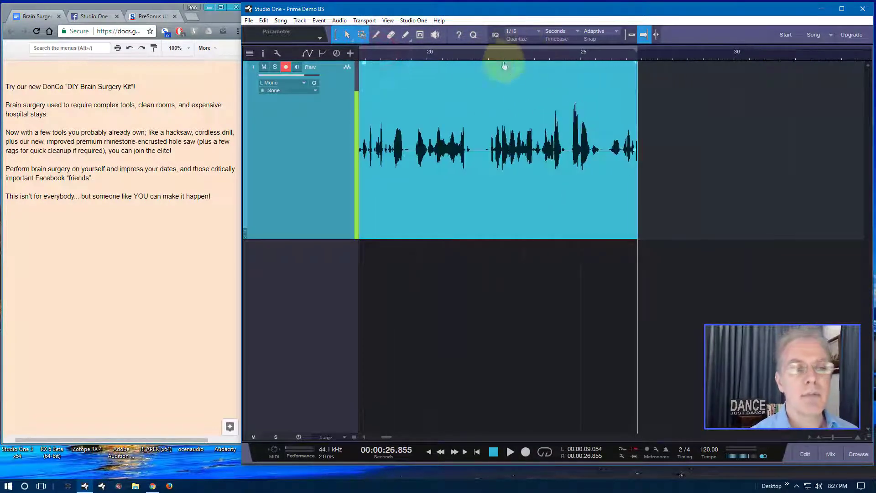
pyautogui.click(475, 51)
pyautogui.press('space')
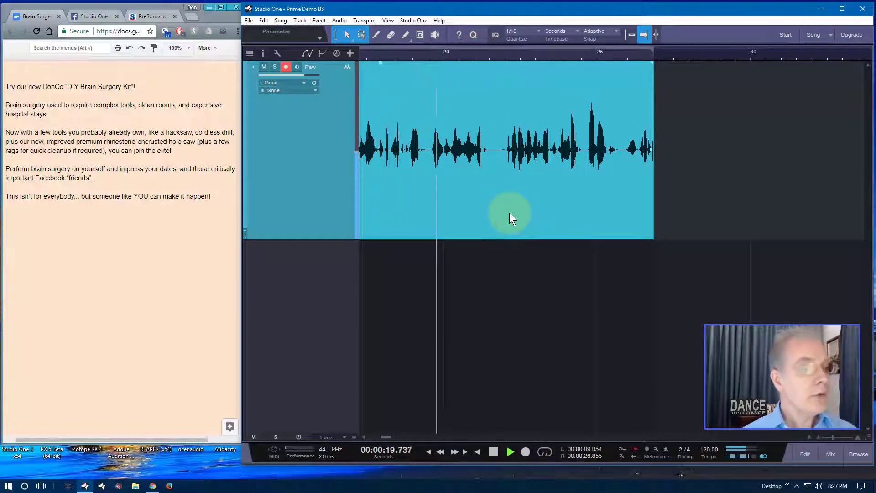
pyautogui.press('KP_Multiply')
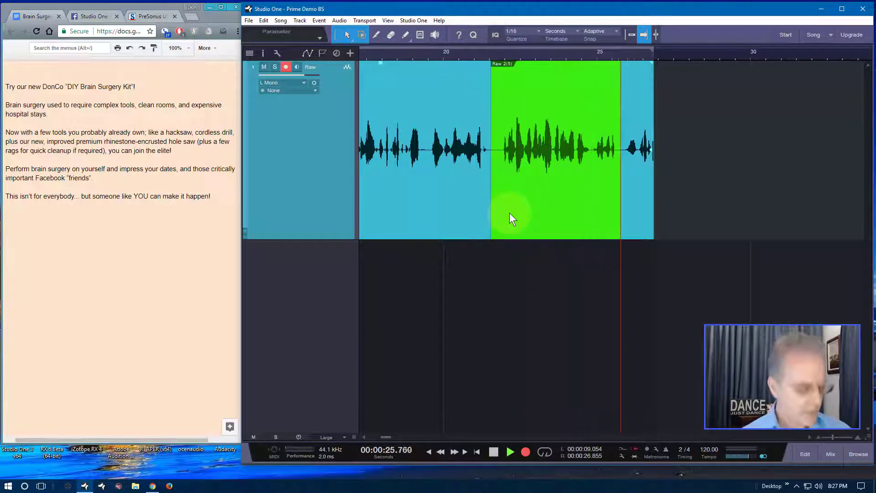
pyautogui.press('space')
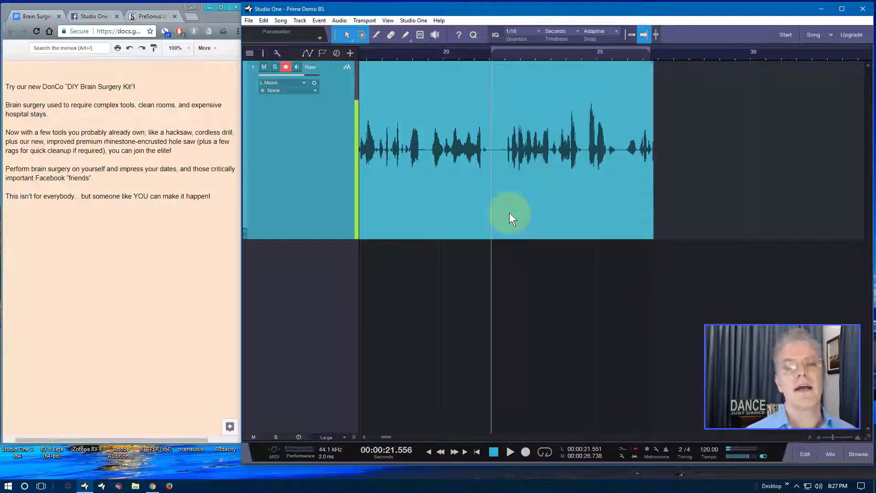
# Step: Undo the unwanted take and record the kept take from the same start point
pyautogui.press('space')
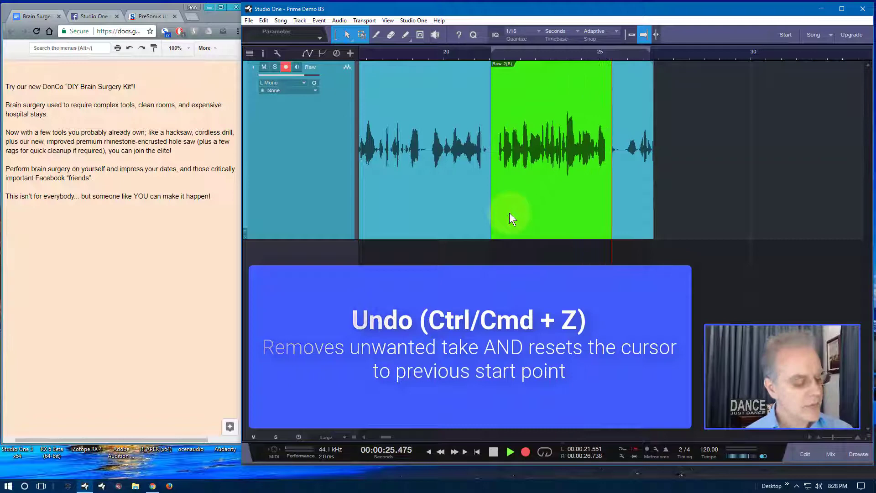
pyautogui.hotkey('ctrl', 'z')
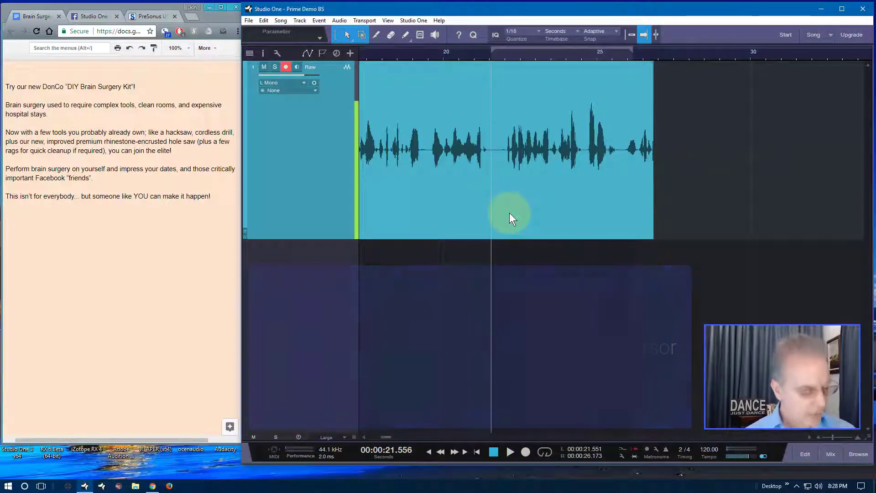
pyautogui.press('space')
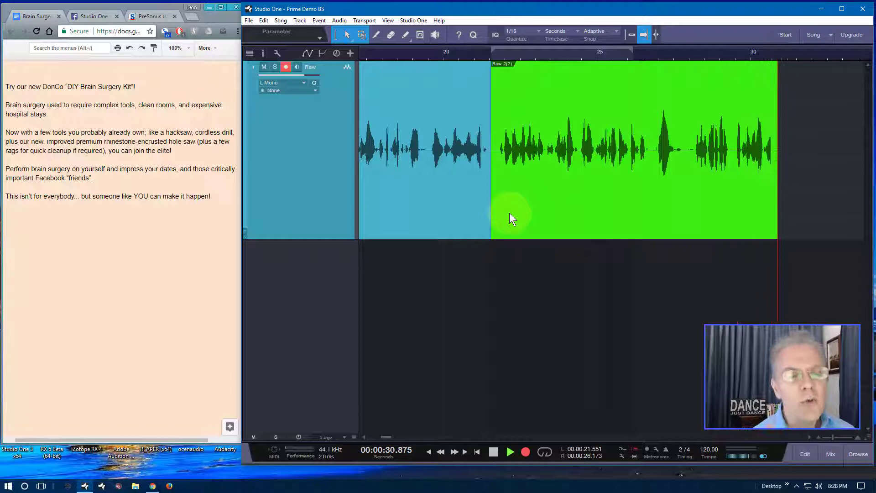
pyautogui.press('space')
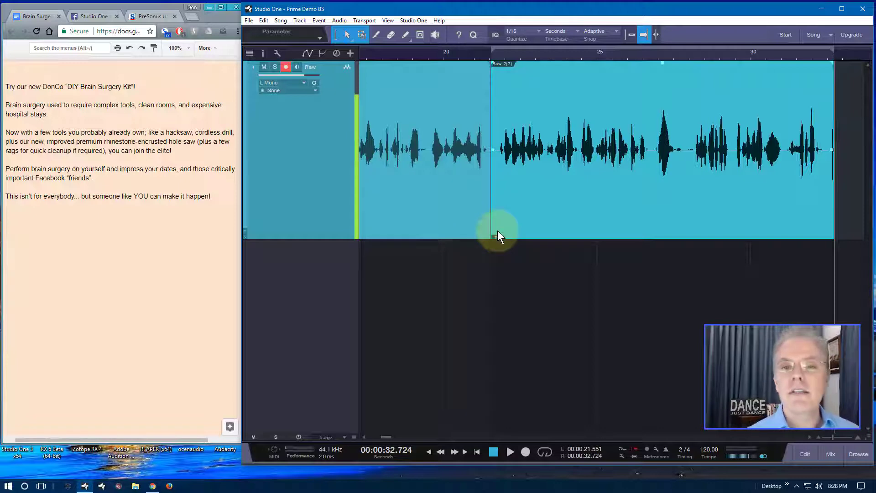
pyautogui.moveTo(429, 56); pyautogui.dragTo(622, 34)
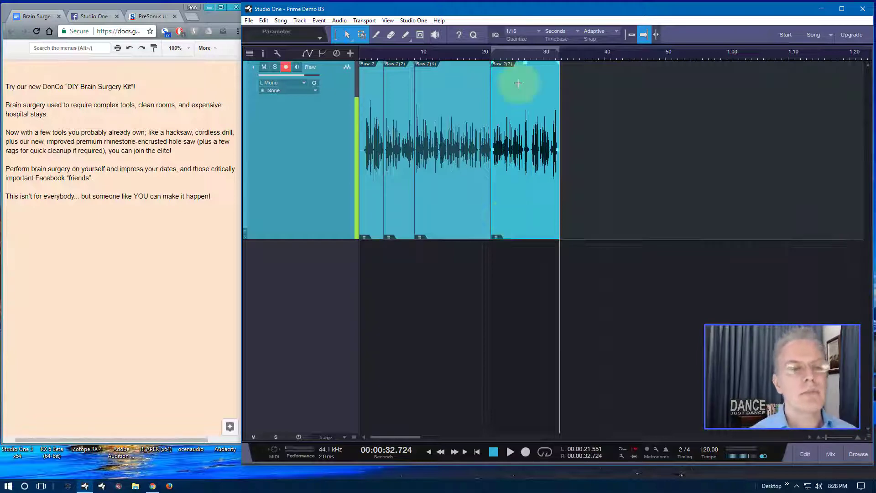
pyautogui.moveTo(562, 53); pyautogui.dragTo(606, 86)
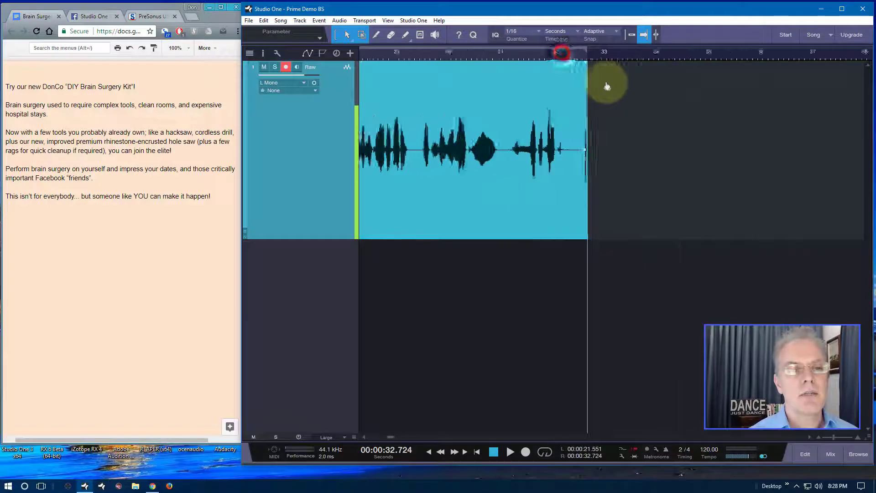
pyautogui.click(572, 57)
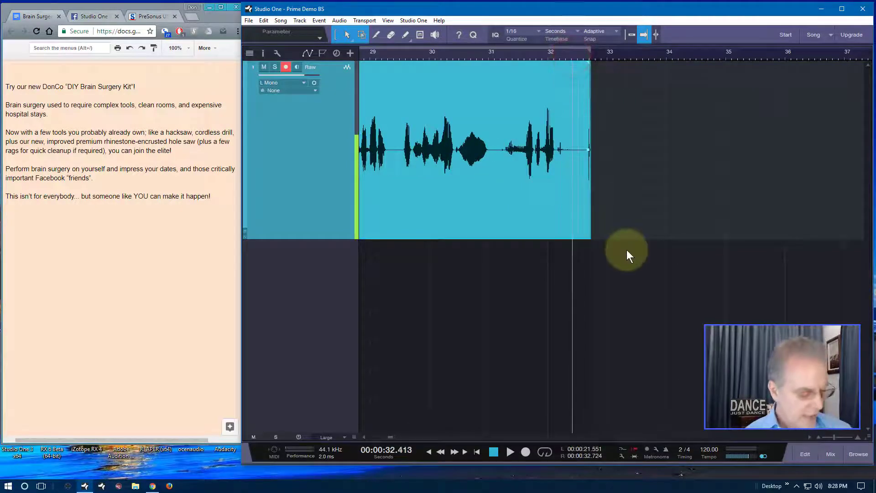
pyautogui.press('space')
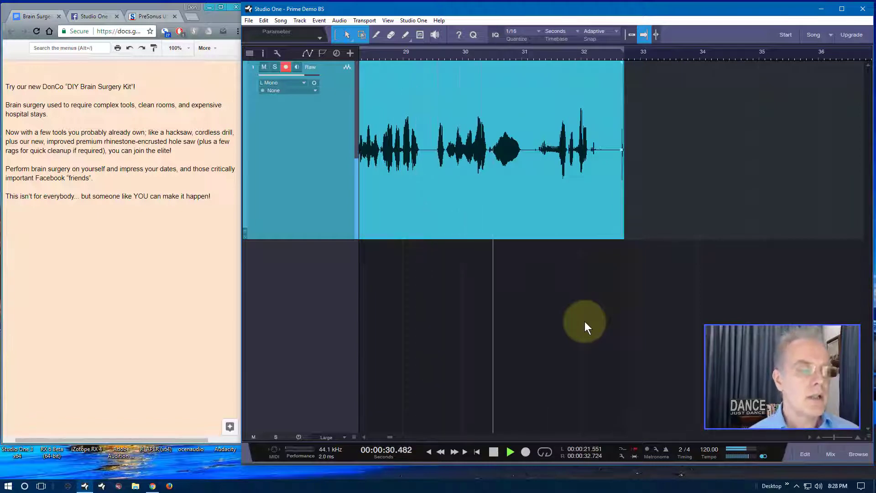
pyautogui.press('KP_Multiply')
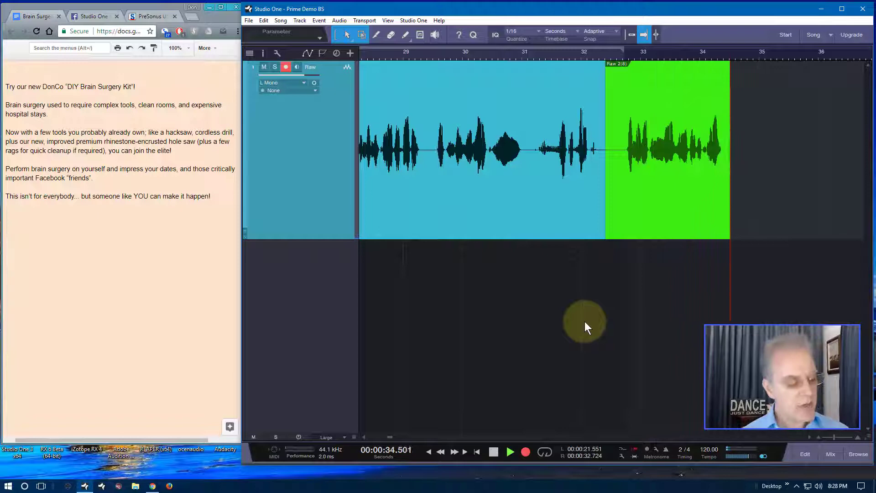
pyautogui.press('space')
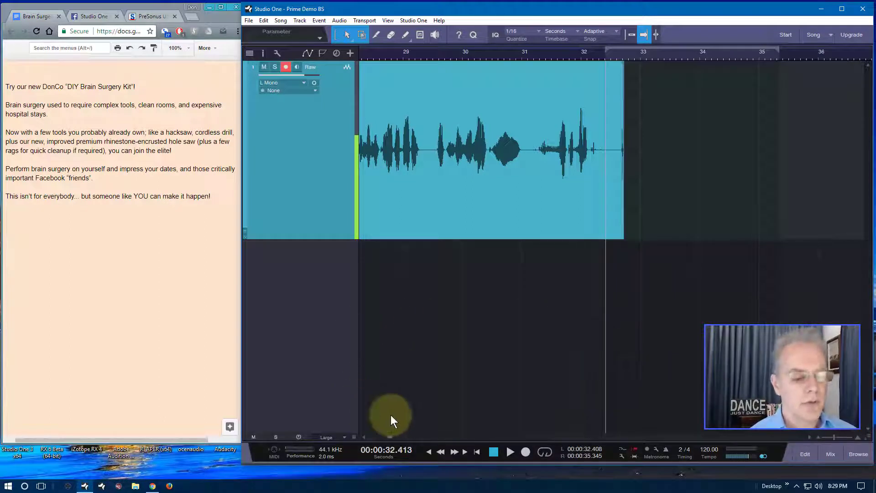
# Step: Zoom to 26–30 seconds and punch in a new take at about 27.76 seconds
pyautogui.moveTo(390, 51); pyautogui.dragTo(677, 58)
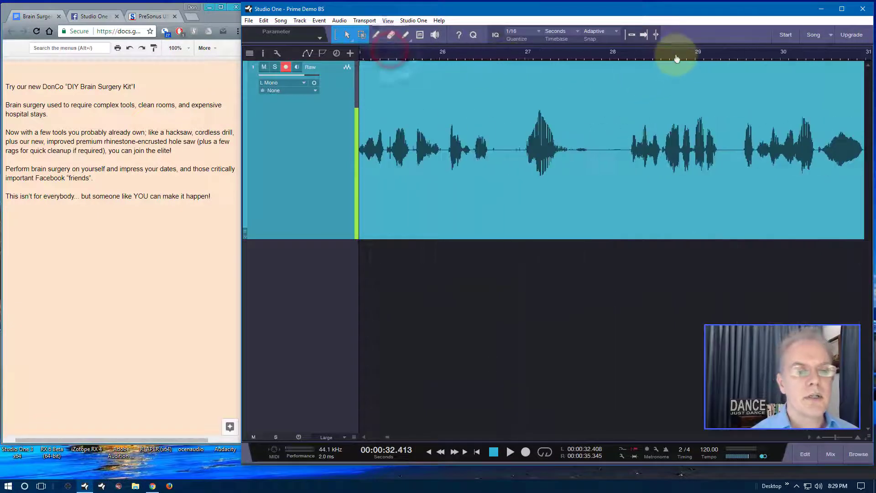
pyautogui.click(596, 53)
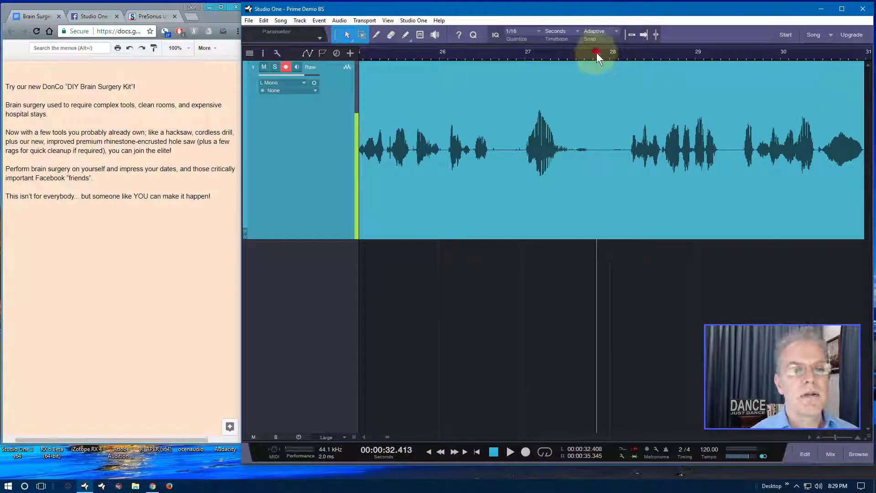
pyautogui.click(589, 53)
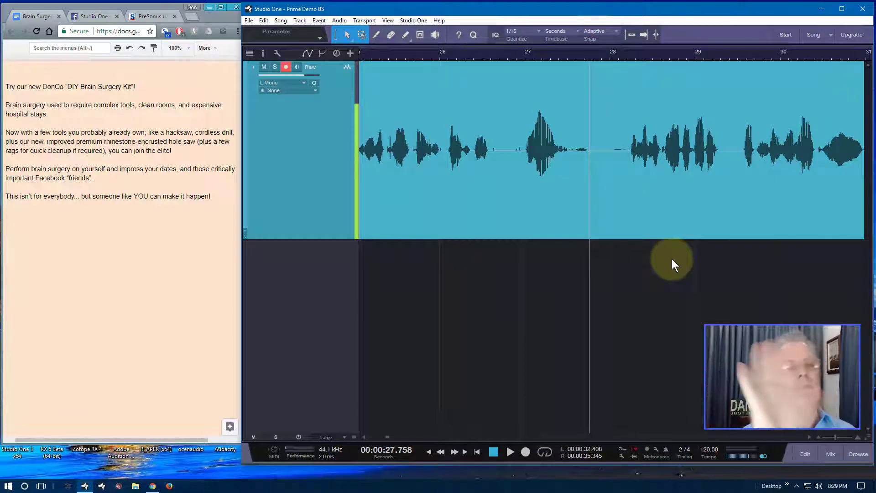
pyautogui.press('space')
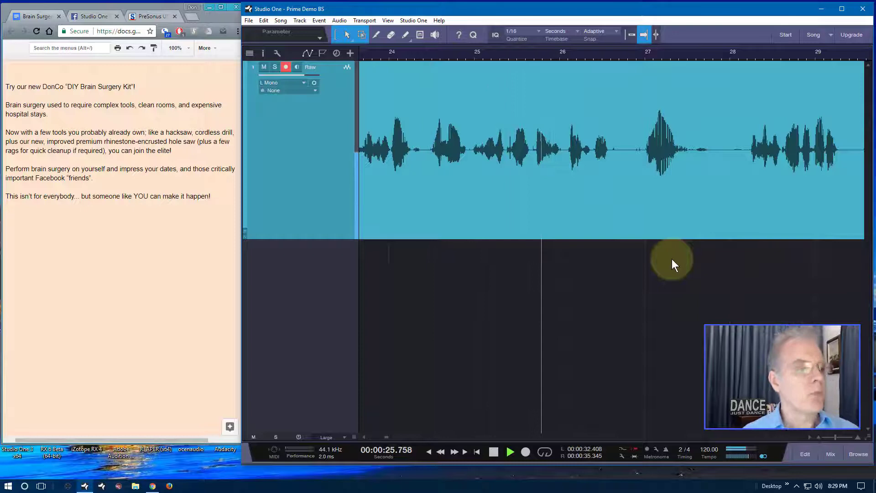
pyautogui.press('KP_Multiply')
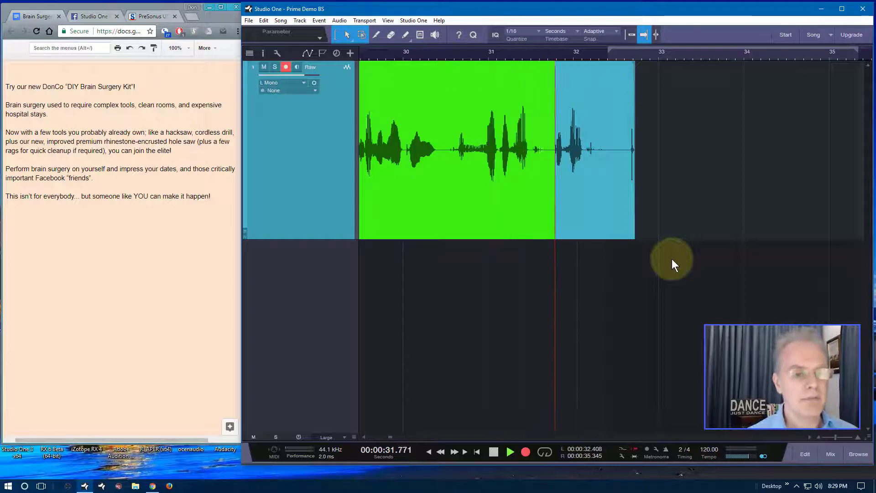
# Step: Stop recording near 32 seconds and trim the stray tail off the new take
pyautogui.press('space')
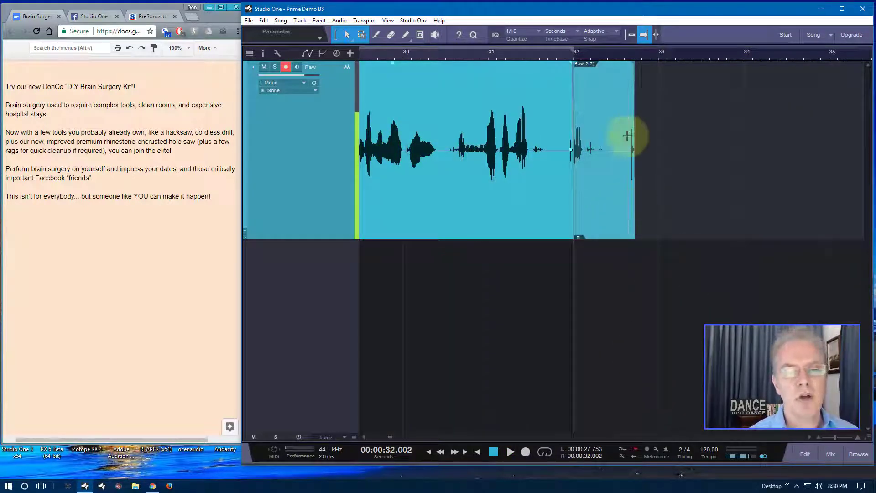
pyautogui.moveTo(632, 221)
pyautogui.mouseDown()
pyautogui.moveTo(606, 220)
pyautogui.moveTo(634, 212)
pyautogui.mouseUp()
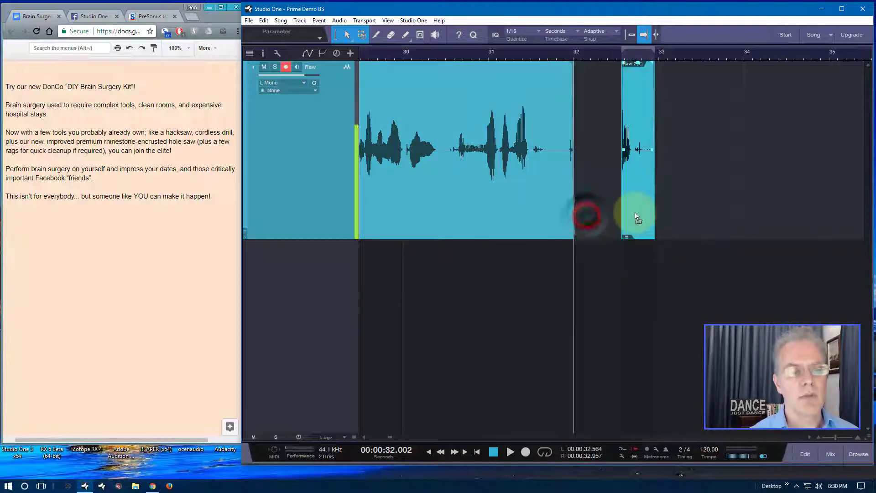
pyautogui.hotkey('ctrl', 'z')
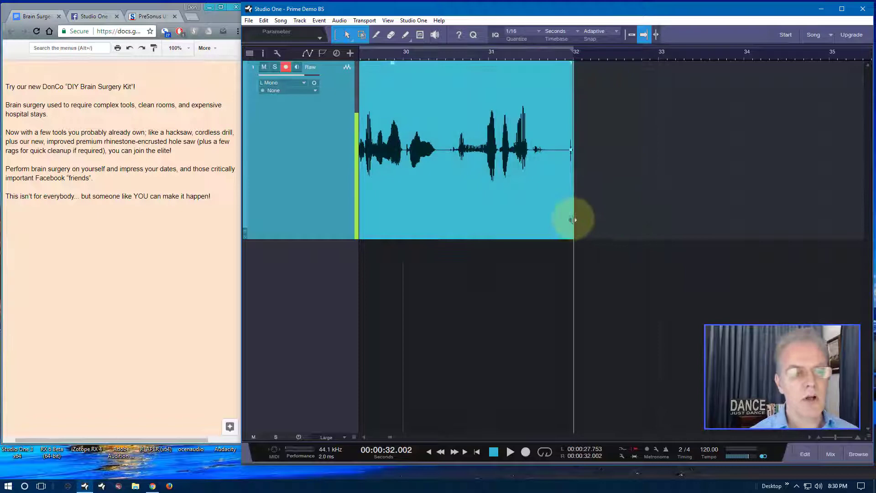
pyautogui.moveTo(573, 220); pyautogui.dragTo(565, 219)
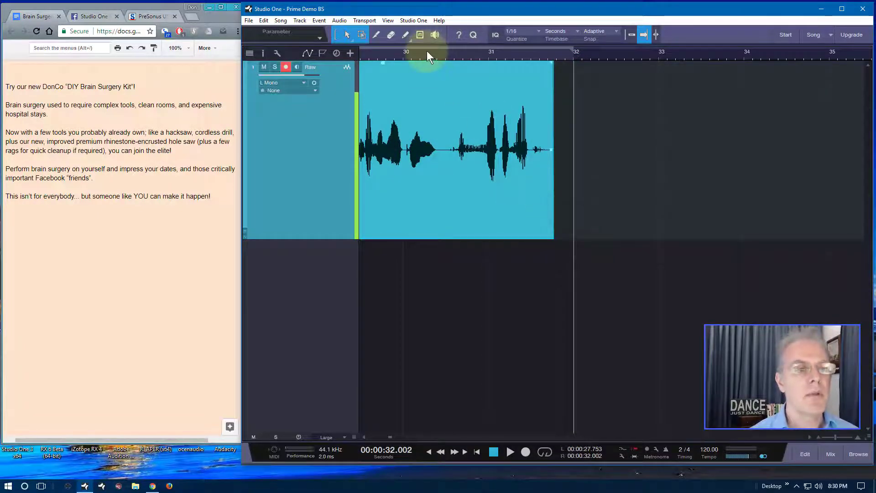
# Step: Restore the take's end, move the seam between takes, and slip the later take earlier
pyautogui.hotkey('ctrl', 'z')
pyautogui.press('w')
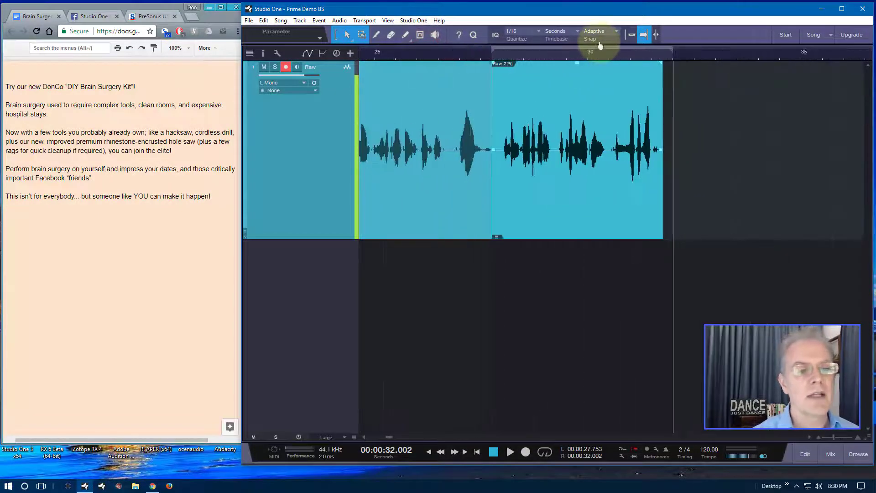
pyautogui.moveTo(490, 222)
pyautogui.mouseDown()
pyautogui.moveTo(561, 224)
pyautogui.moveTo(440, 221)
pyautogui.moveTo(500, 229)
pyautogui.moveTo(391, 229)
pyautogui.moveTo(518, 230)
pyautogui.moveTo(493, 230)
pyautogui.mouseUp()
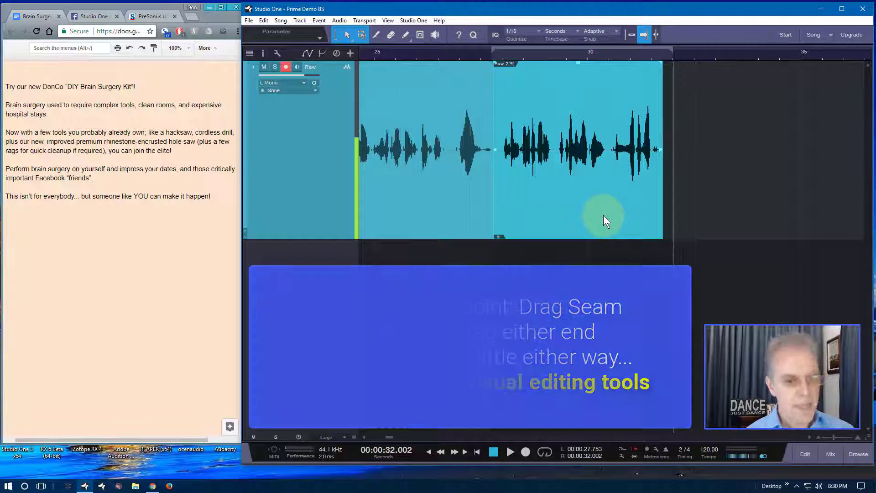
pyautogui.moveTo(603, 215); pyautogui.dragTo(598, 225)
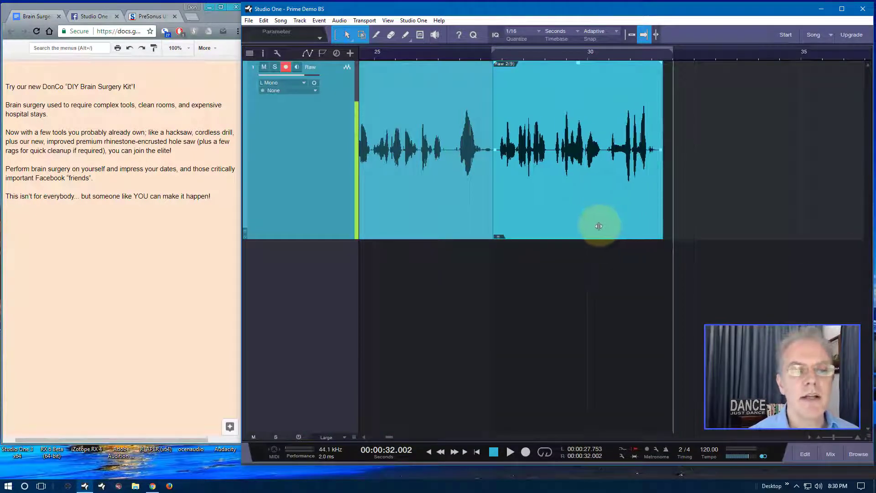
# Step: Zoom in on the earlier takes around the Raw 2(7) event
pyautogui.click(435, 196)
pyautogui.moveTo(409, 54); pyautogui.dragTo(586, 48)
pyautogui.click(517, 151)
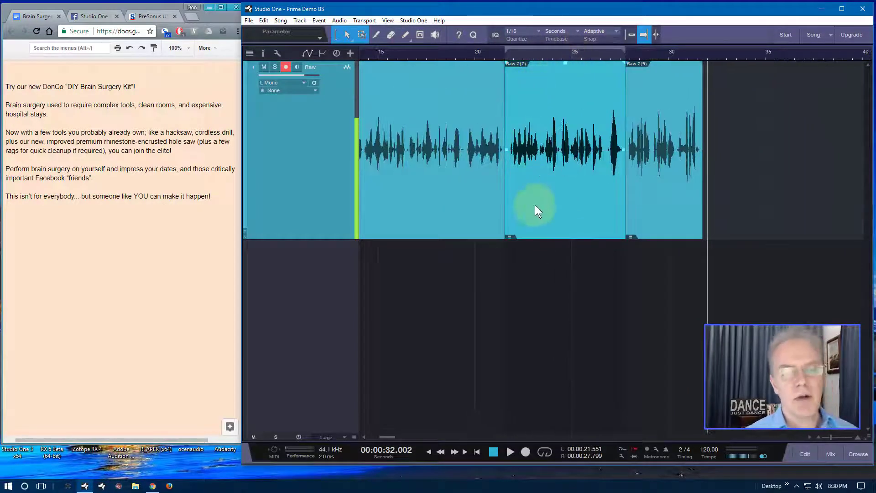
pyautogui.click(536, 114)
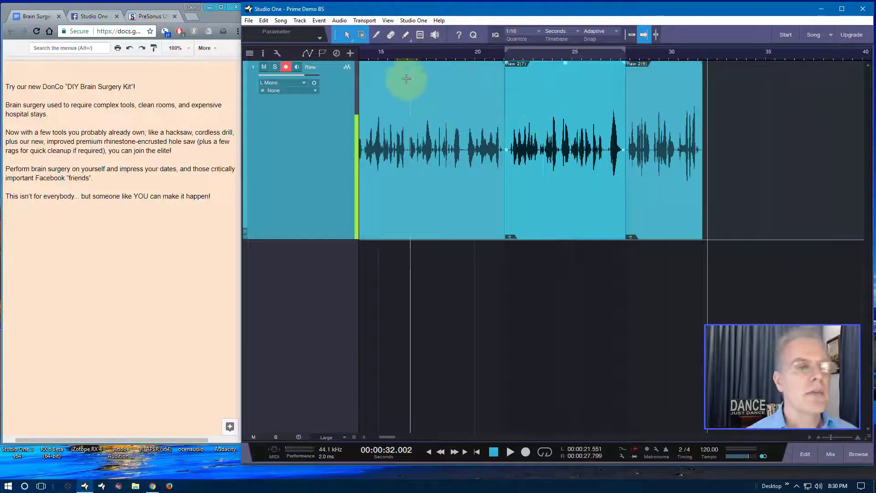
pyautogui.moveTo(402, 56); pyautogui.dragTo(588, 54)
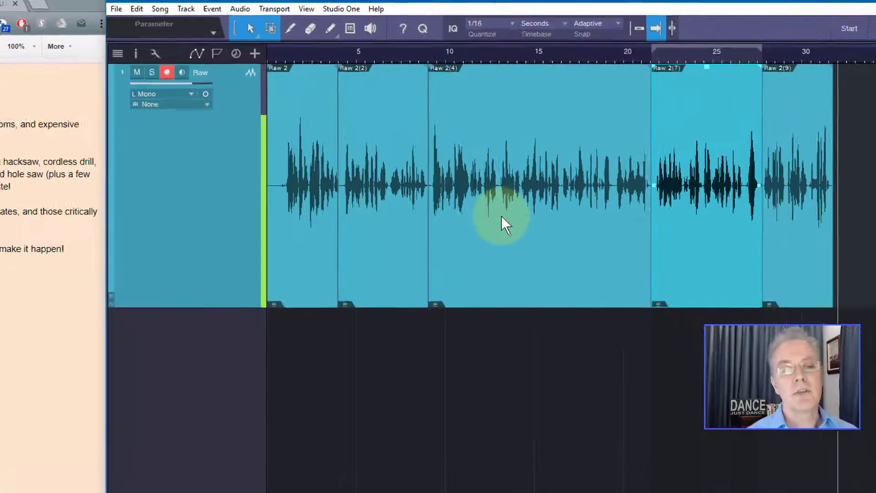
# Step: Colour the Raw 2(4) event khaki and rename it 'This was not the best....'
pyautogui.rightClick(517, 225)
pyautogui.click(526, 243)
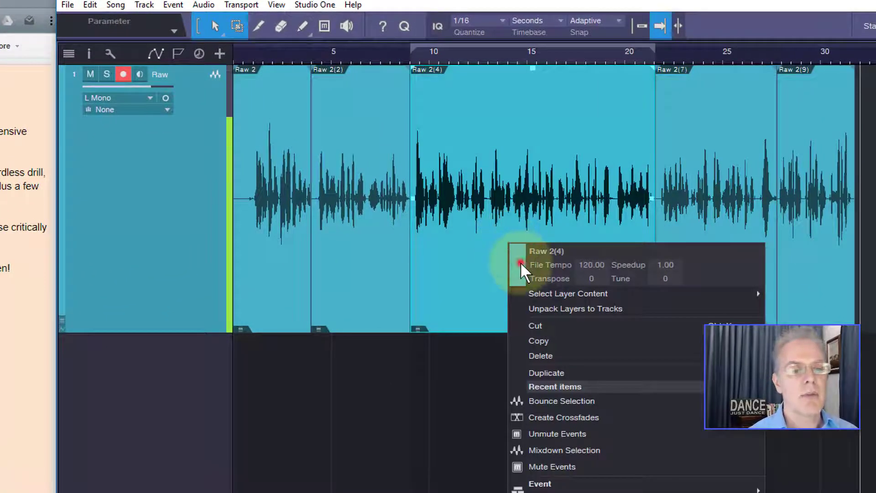
pyautogui.click(527, 333)
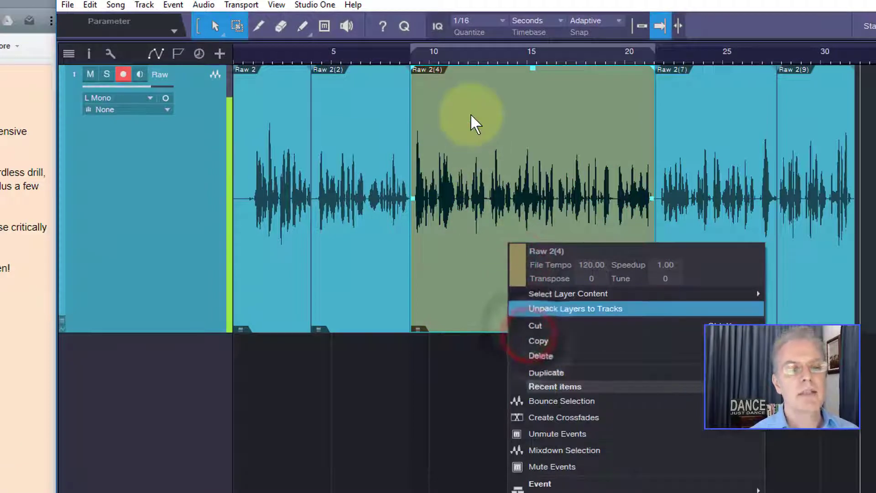
pyautogui.click(548, 251)
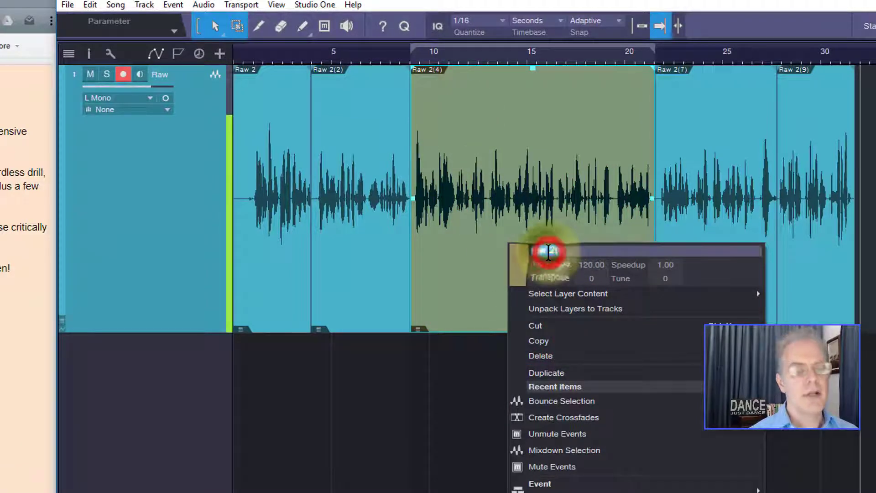
pyautogui.write('Intr')
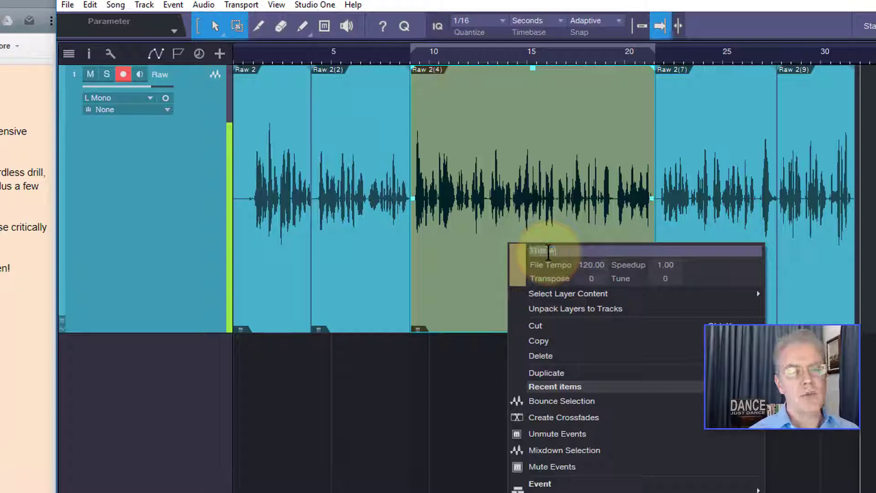
pyautogui.write('as')
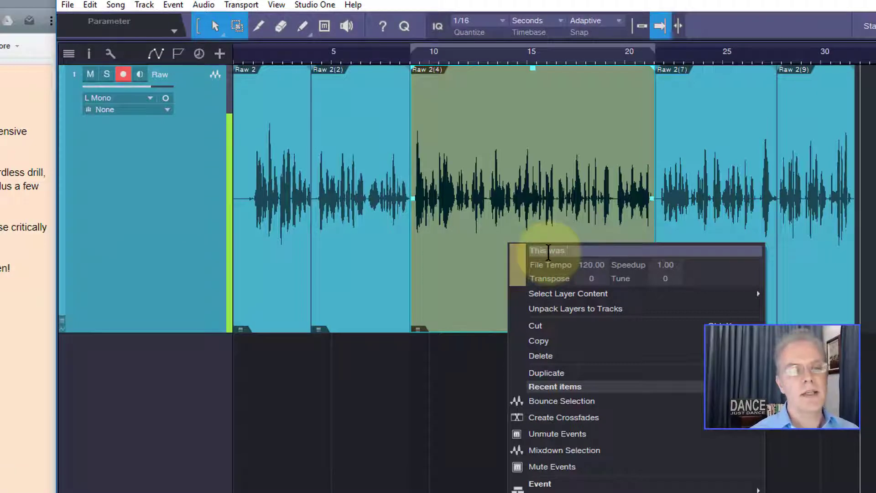
pyautogui.write(' not the best')
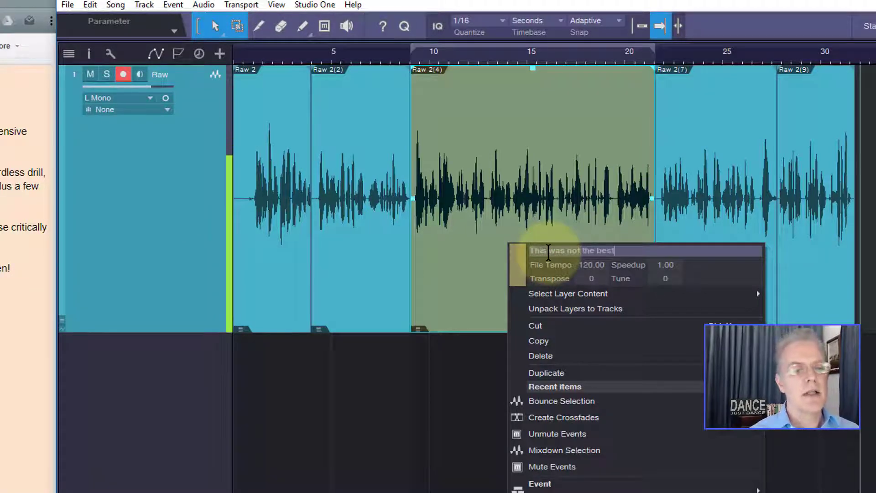
pyautogui.write('....')
pyautogui.press('Return')
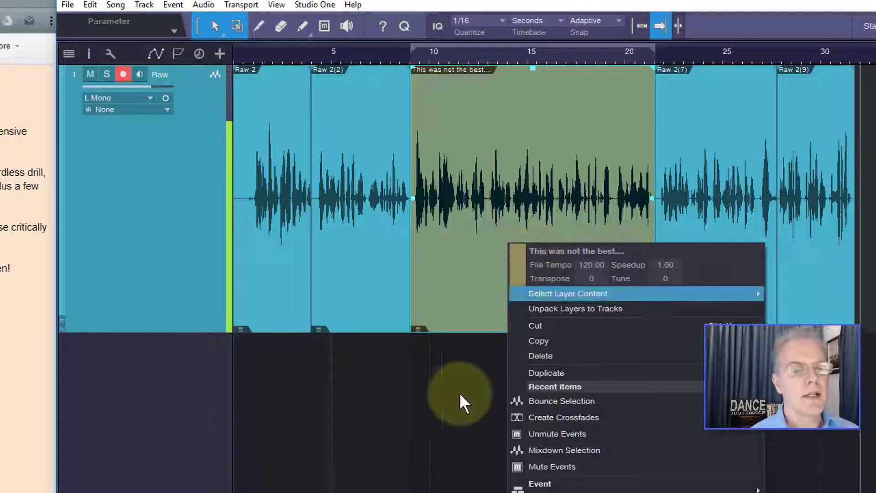
pyautogui.click(445, 399)
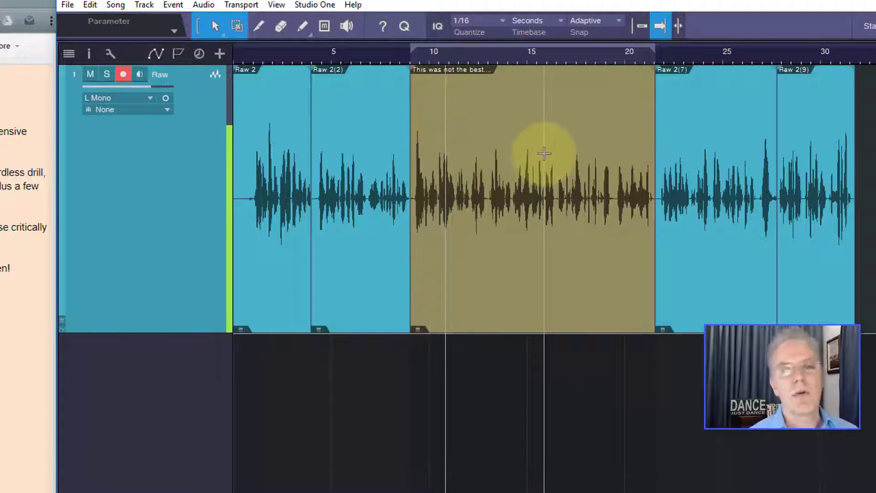
# Step: Duplicate the Raw track, then mute, disarm and shrink the original, and arm the copy
pyautogui.rightClick(110, 229)
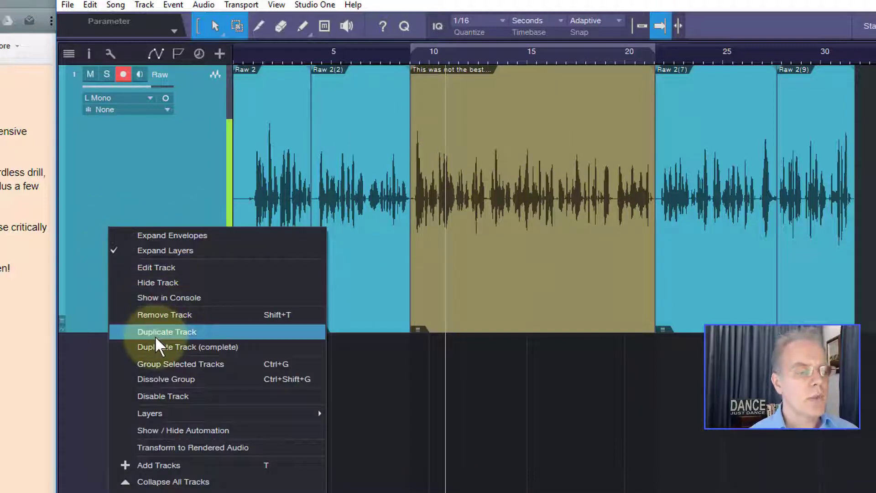
pyautogui.click(156, 349)
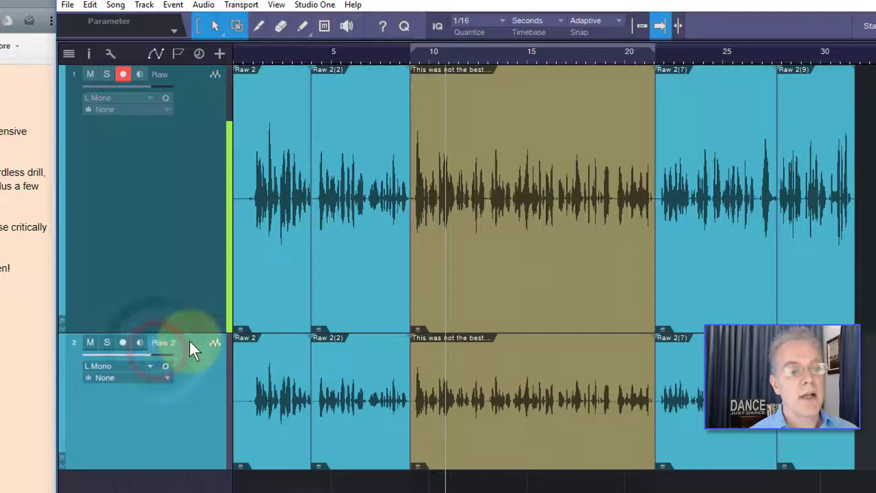
pyautogui.moveTo(190, 333); pyautogui.dragTo(176, 103)
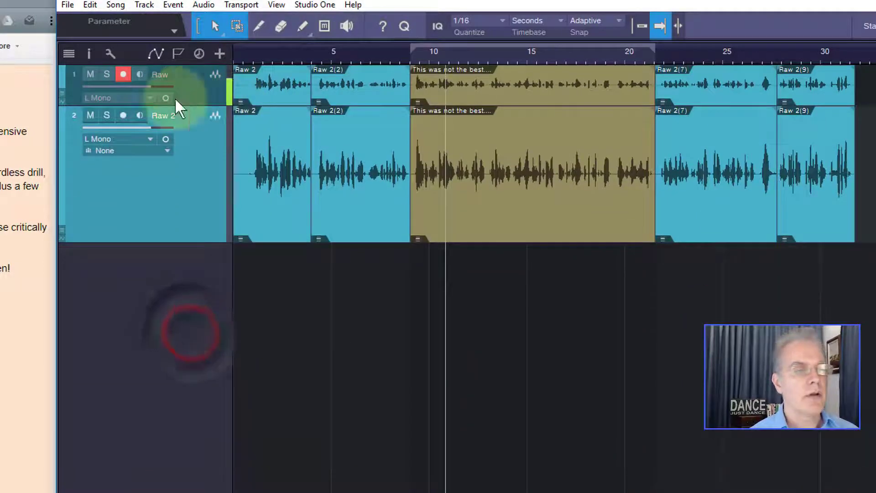
pyautogui.click(91, 74)
pyautogui.click(123, 74)
pyautogui.click(123, 115)
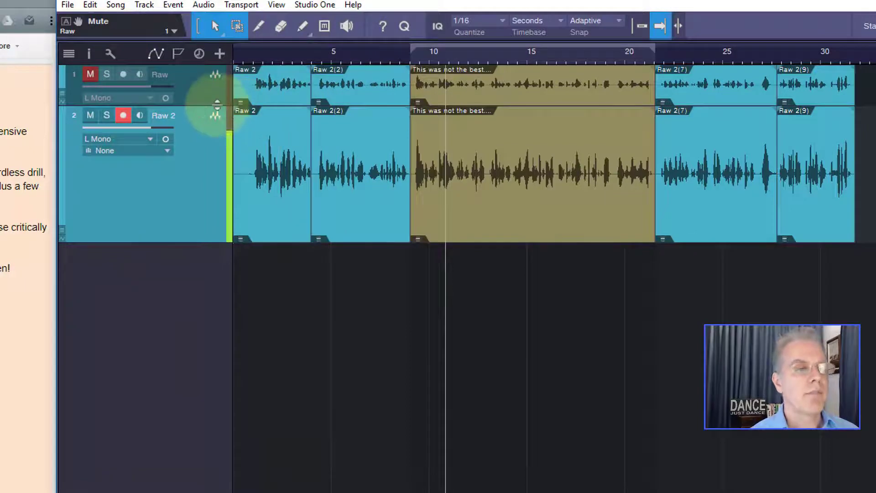
pyautogui.moveTo(217, 104); pyautogui.dragTo(216, 83)
# Step: Hide the original Raw track, enlarge Raw 2, and zoom to its first seven seconds
pyautogui.click(72, 51)
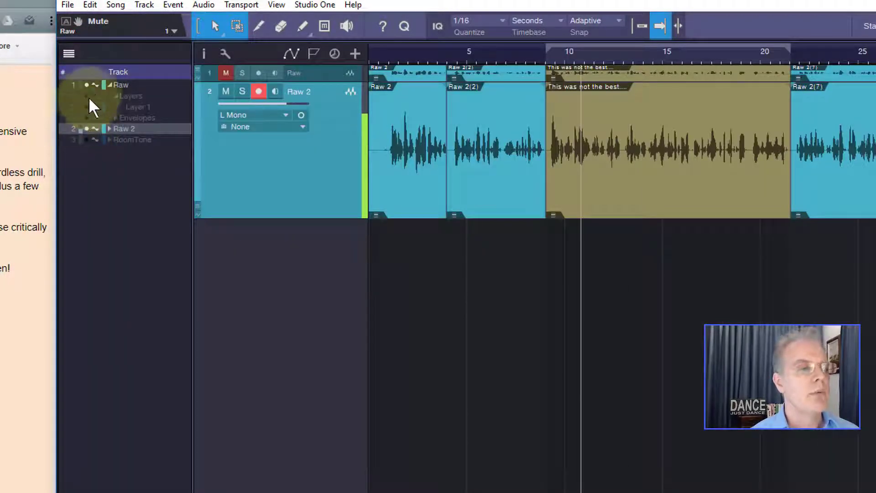
pyautogui.click(85, 84)
pyautogui.click(70, 53)
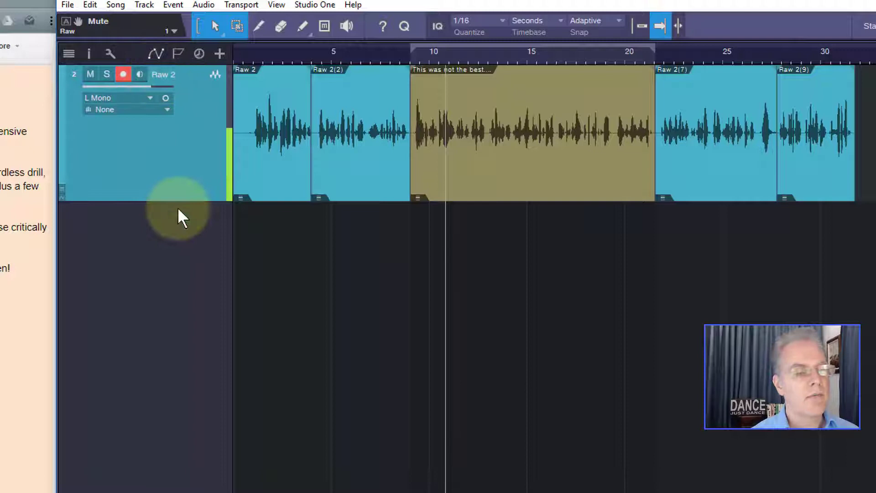
pyautogui.moveTo(191, 201); pyautogui.dragTo(221, 353)
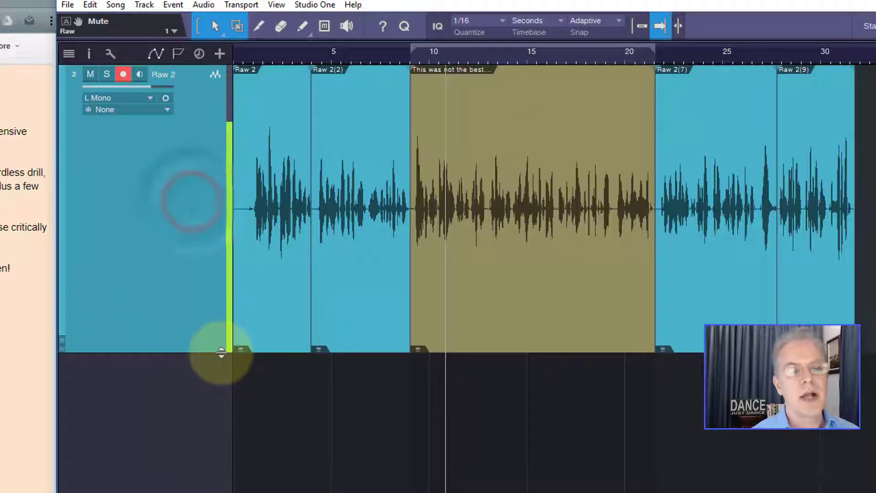
pyautogui.moveTo(273, 56); pyautogui.dragTo(389, 91)
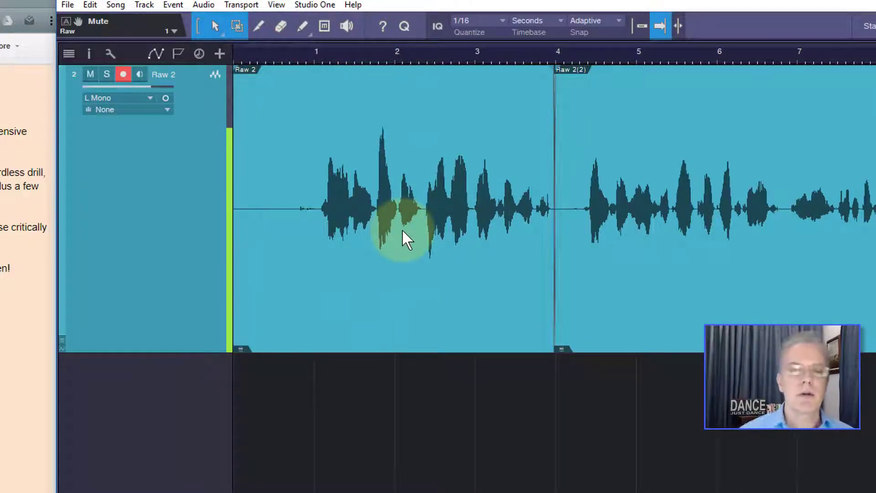
# Step: Range-select Raw 2(2) from about 4.3 to 7.2 seconds
pyautogui.moveTo(578, 143); pyautogui.dragTo(789, 174)
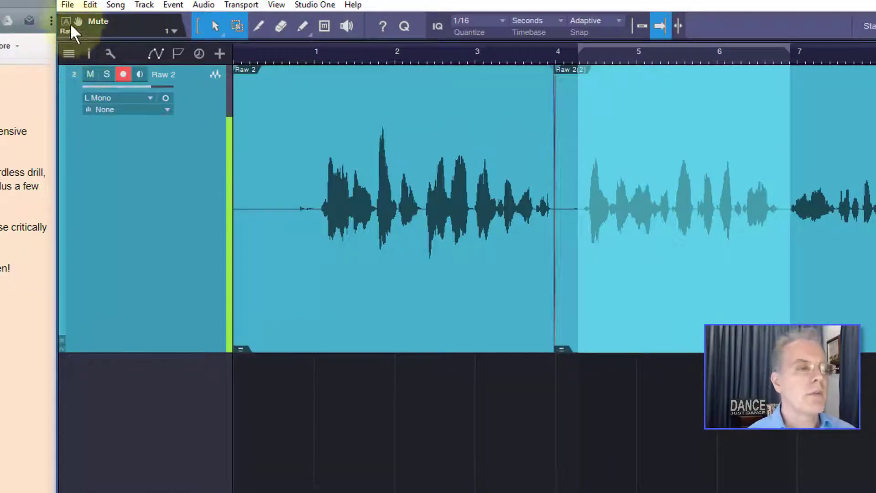
pyautogui.click(316, 4)
pyautogui.click(316, 152)
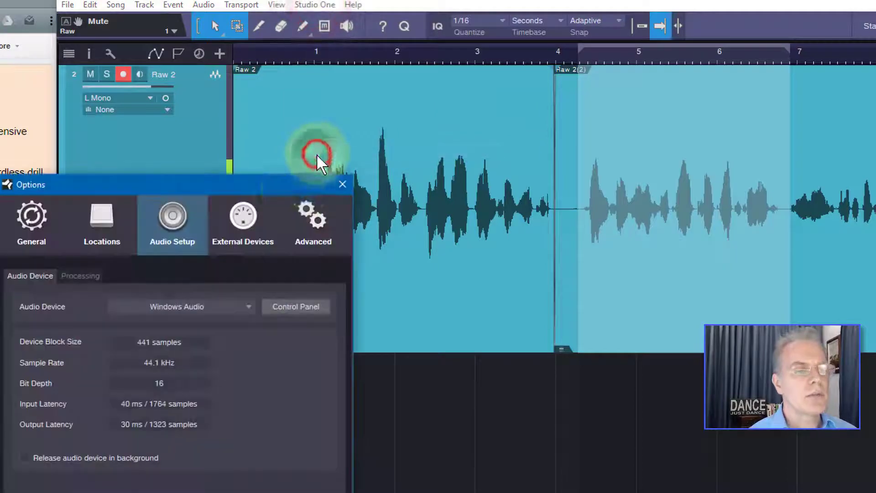
pyautogui.click(89, 229)
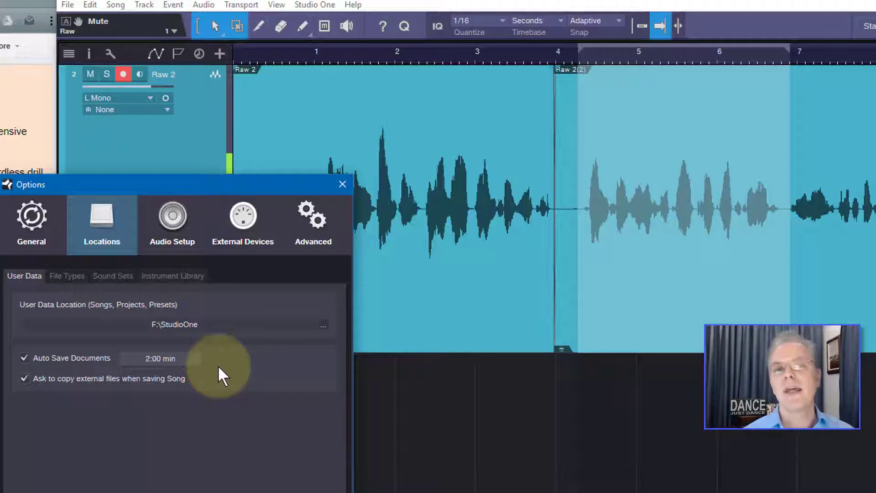
pyautogui.click(342, 184)
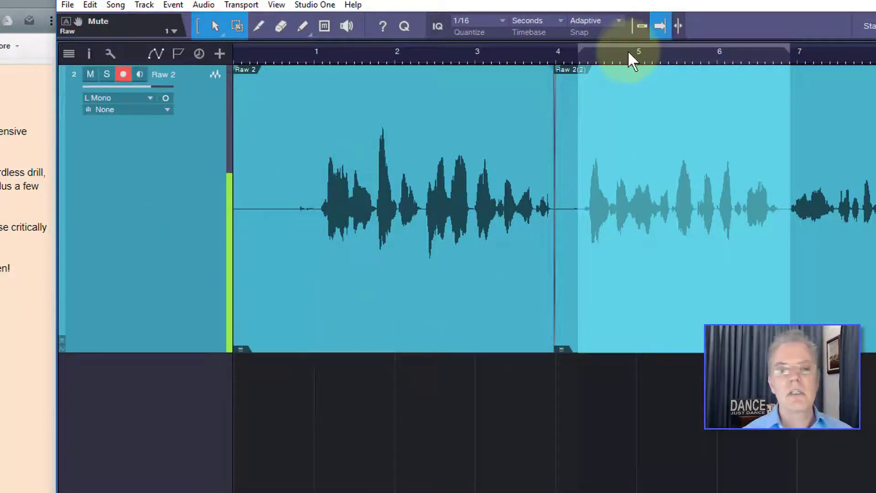
# Step: Range-select about 11.2–18.6 s in the brown event, ripple-delete it, then undo
pyautogui.moveTo(627, 56); pyautogui.dragTo(639, 27)
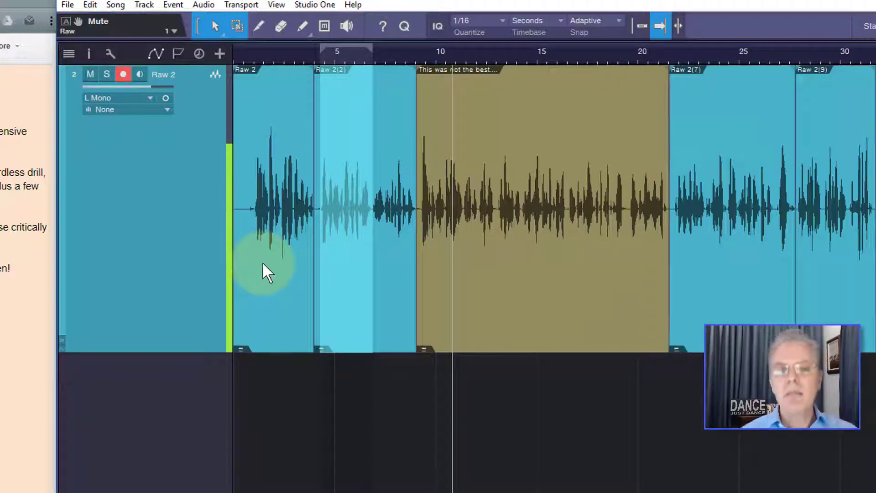
pyautogui.click(527, 297)
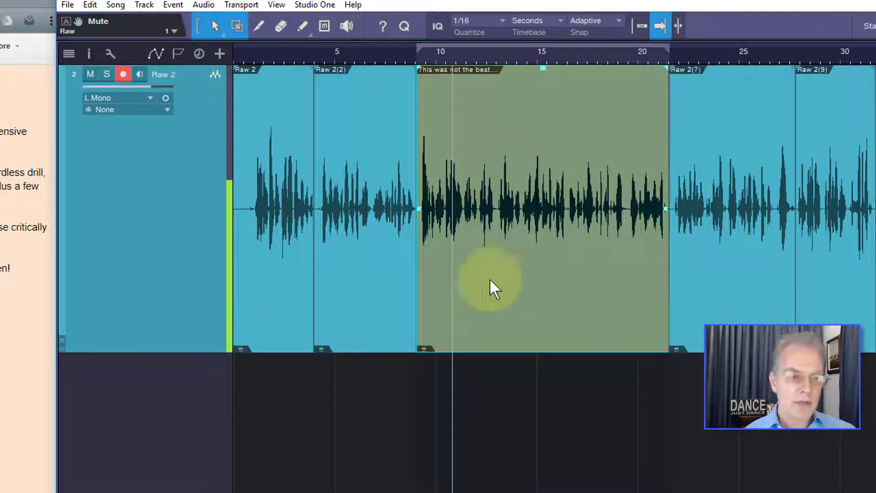
pyautogui.click(518, 142)
pyautogui.moveTo(461, 143); pyautogui.dragTo(615, 149)
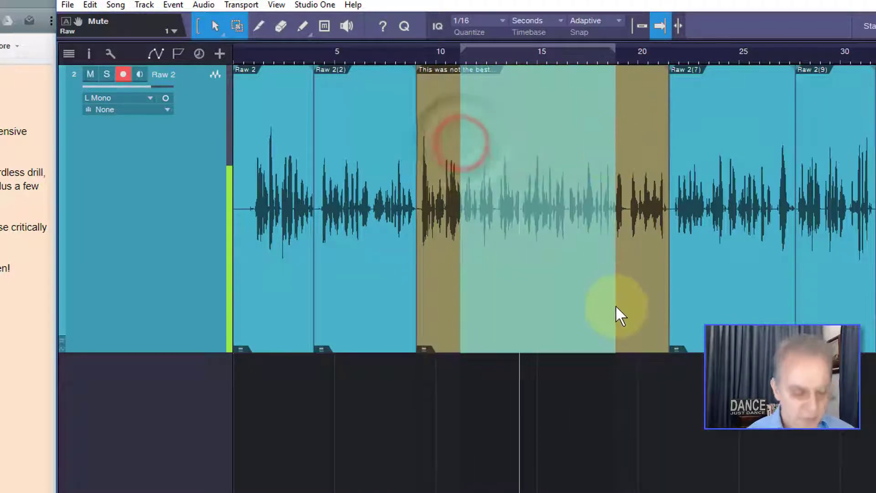
pyautogui.press('Delete')
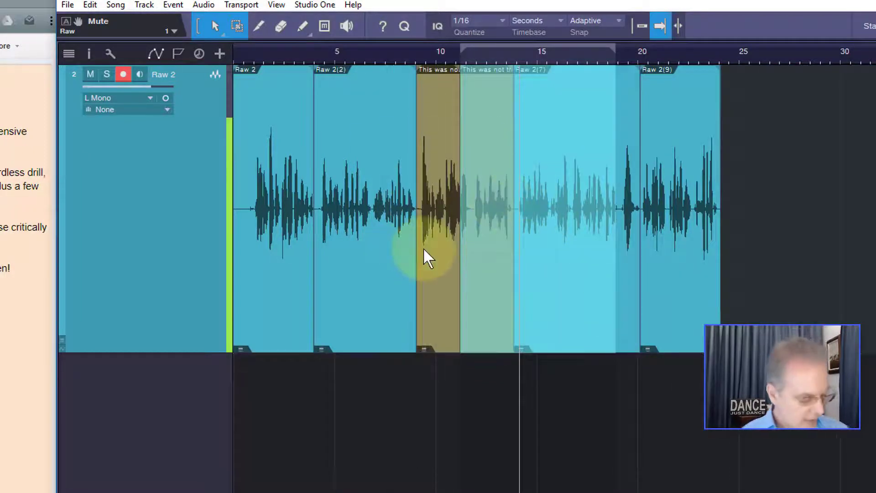
pyautogui.hotkey('ctrl', 'z')
# Step: Reselect 11.2–18.7 s of the brown event and delete it, leaving an empty gap
pyautogui.click(550, 248)
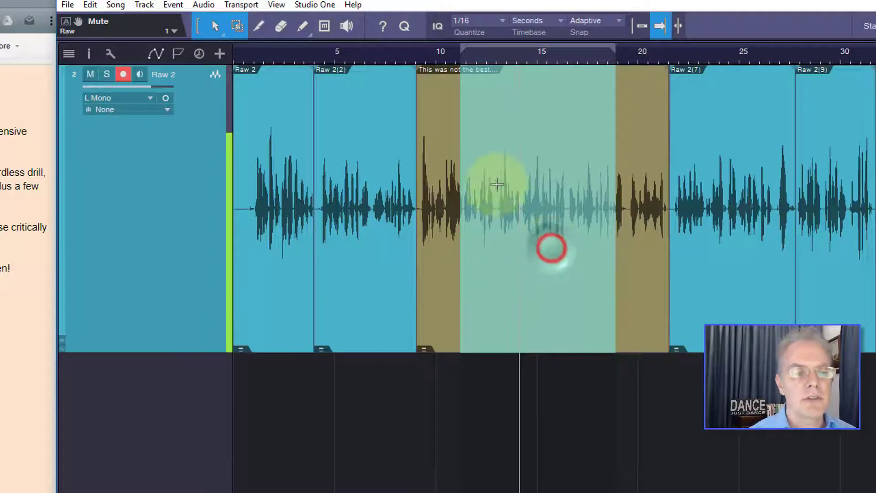
pyautogui.click(494, 156)
pyautogui.moveTo(461, 145); pyautogui.dragTo(623, 143)
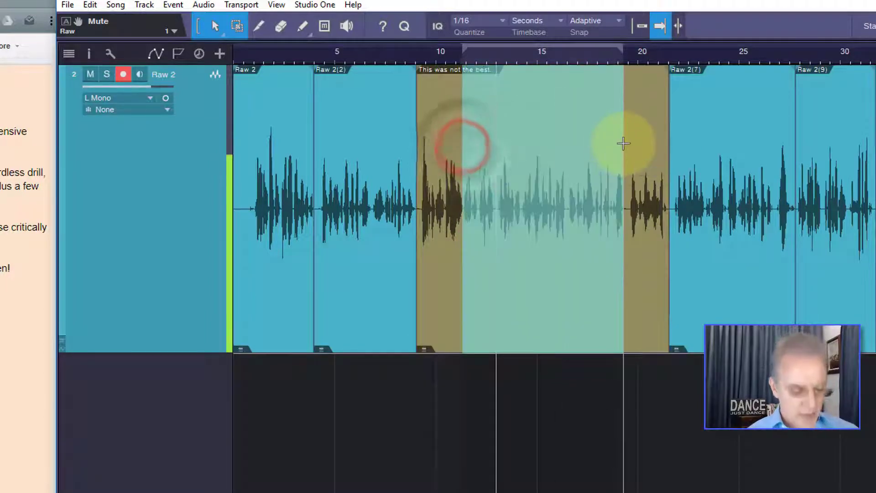
pyautogui.press('Delete')
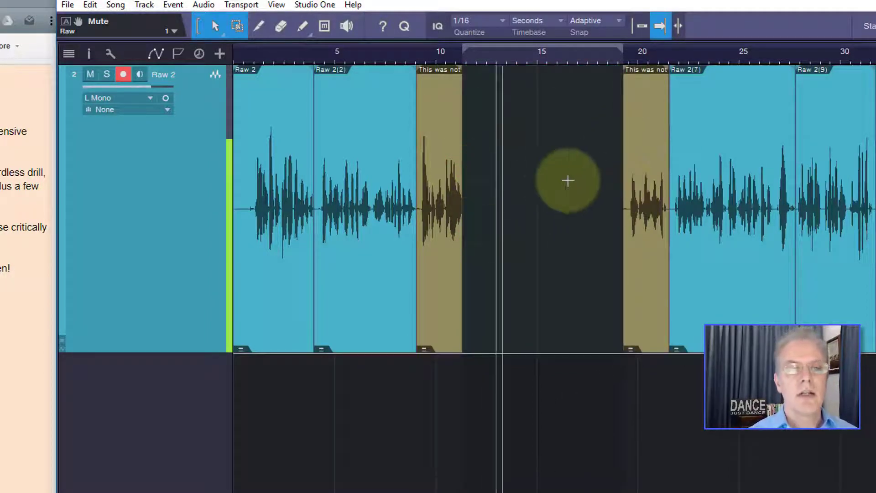
pyautogui.click(567, 180)
# Step: Save, close and reopen Prime Demo BS, then stretch the brown event's right edge back over the gap
pyautogui.click(67, 5)
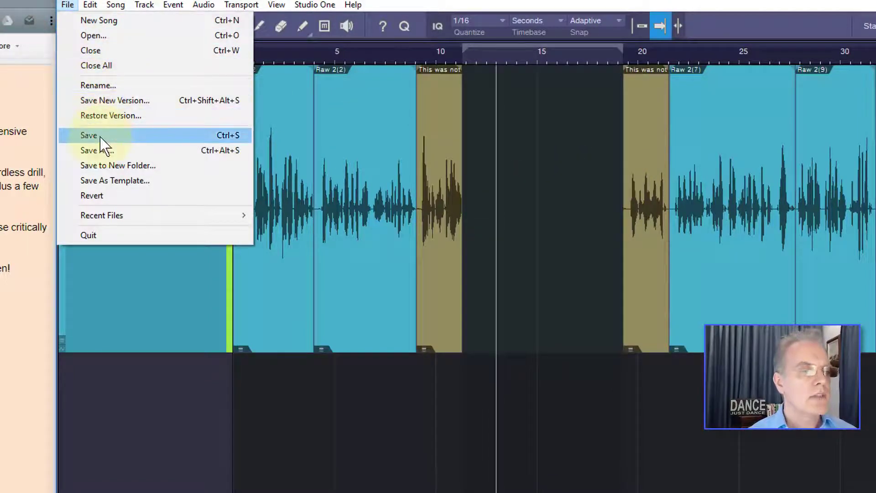
pyautogui.click(98, 135)
pyautogui.click(68, 5)
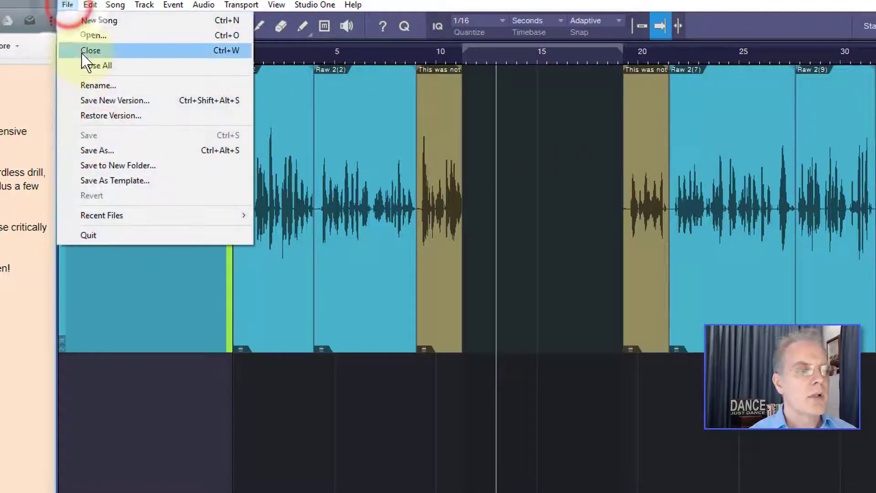
pyautogui.click(81, 51)
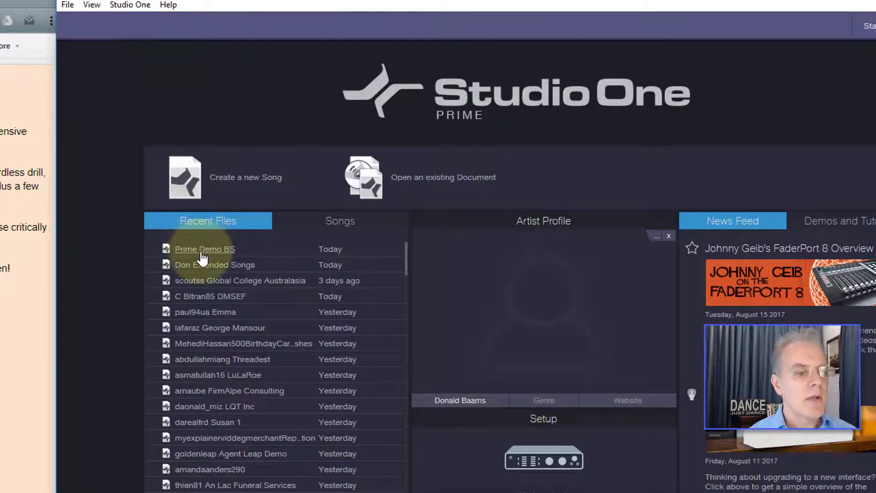
pyautogui.click(201, 251)
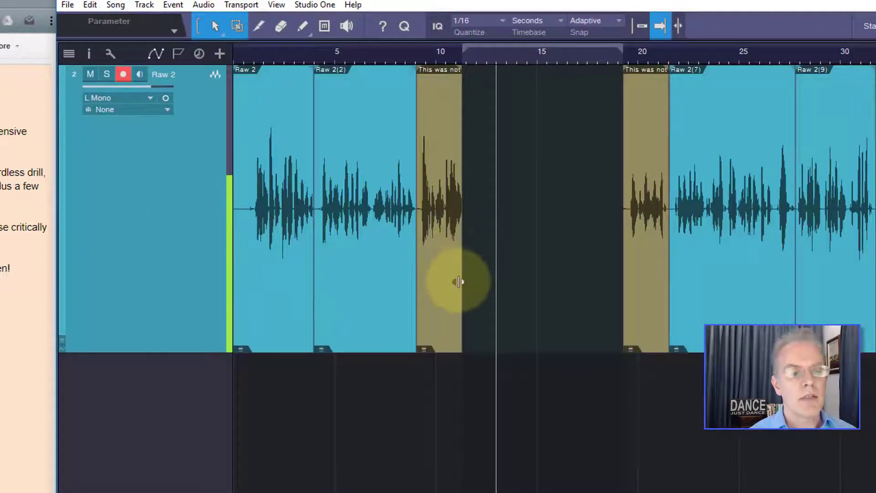
pyautogui.moveTo(459, 282); pyautogui.dragTo(622, 289)
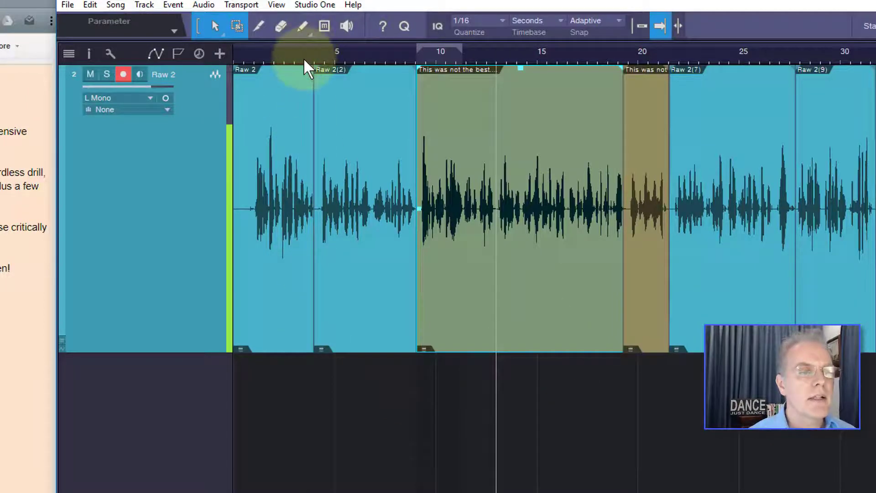
# Step: Trim Raw 2's end and Raw 2(2)'s start to open a gap between them
pyautogui.moveTo(313, 54); pyautogui.dragTo(374, 94)
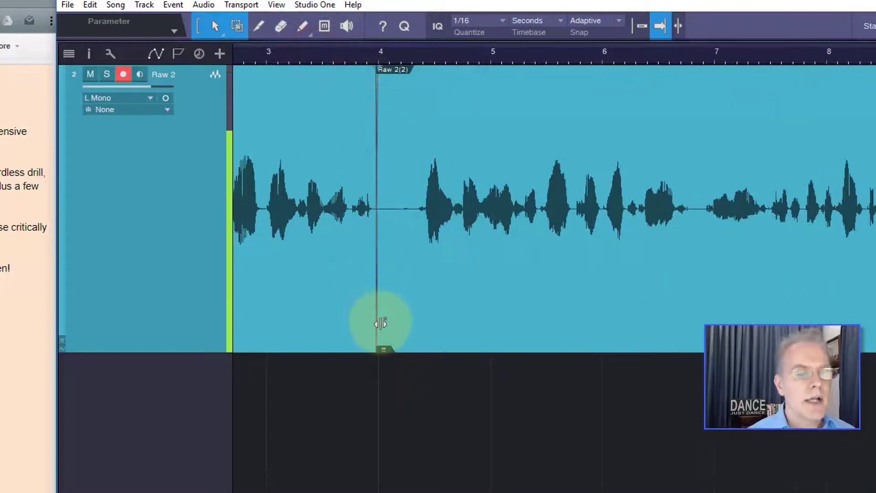
pyautogui.moveTo(380, 323); pyautogui.dragTo(374, 324)
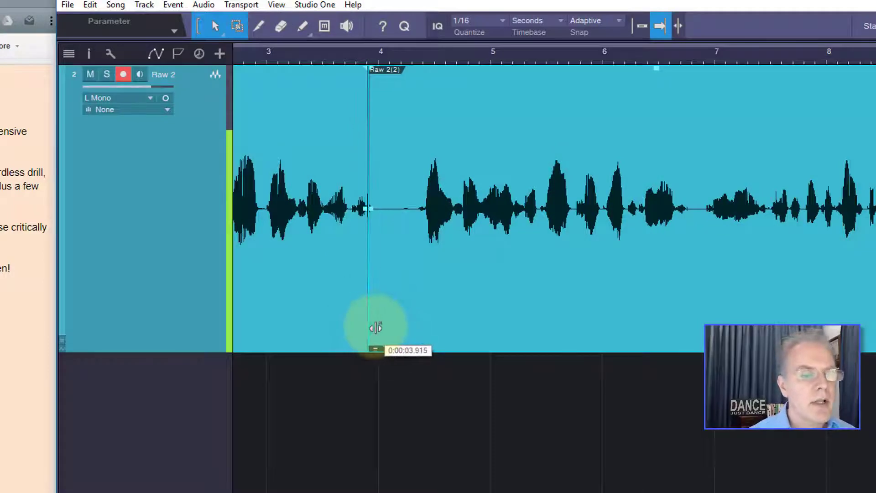
pyautogui.click(352, 313)
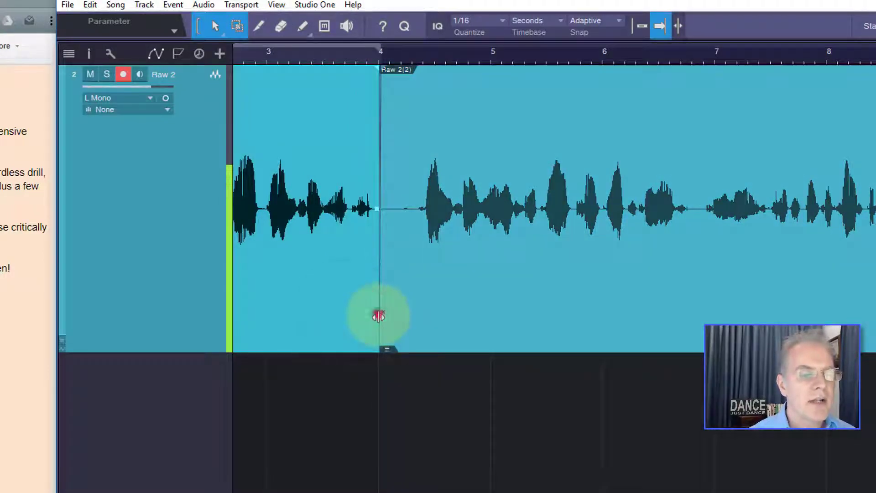
pyautogui.moveTo(378, 315); pyautogui.dragTo(378, 313)
pyautogui.click(385, 136)
pyautogui.moveTo(384, 137); pyautogui.dragTo(350, 140)
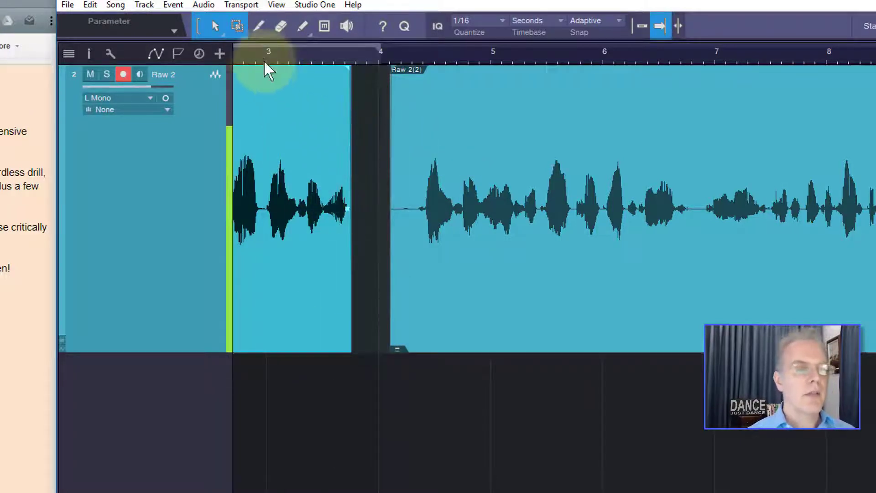
# Step: Play the gap, trim Raw 2(2) to start near 4.9 s and lower its level
pyautogui.press('space')
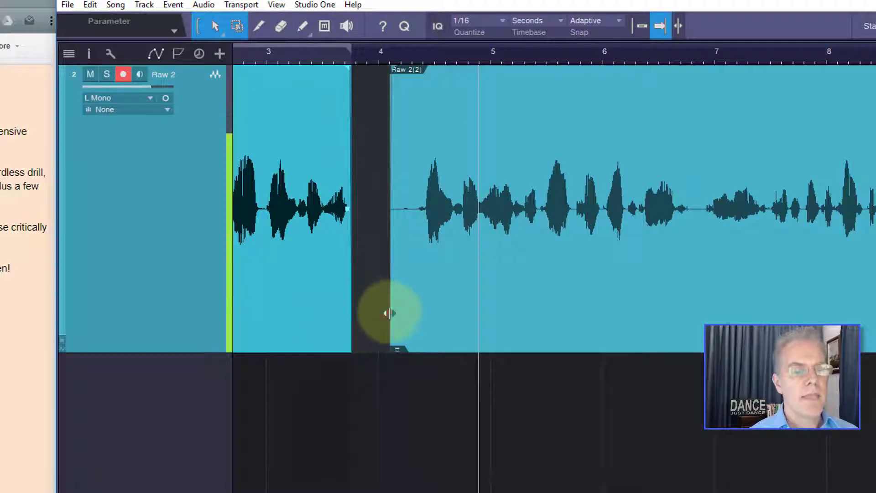
pyautogui.moveTo(386, 313); pyautogui.dragTo(476, 328)
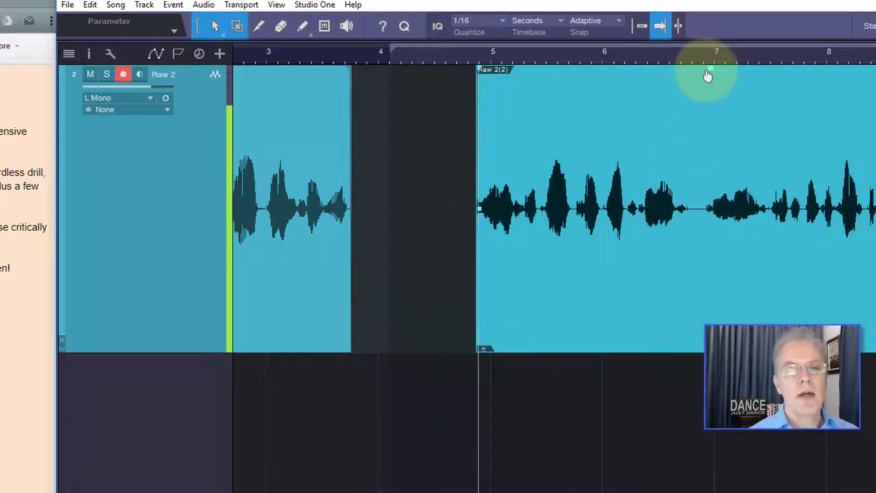
pyautogui.moveTo(709, 70); pyautogui.dragTo(703, 146)
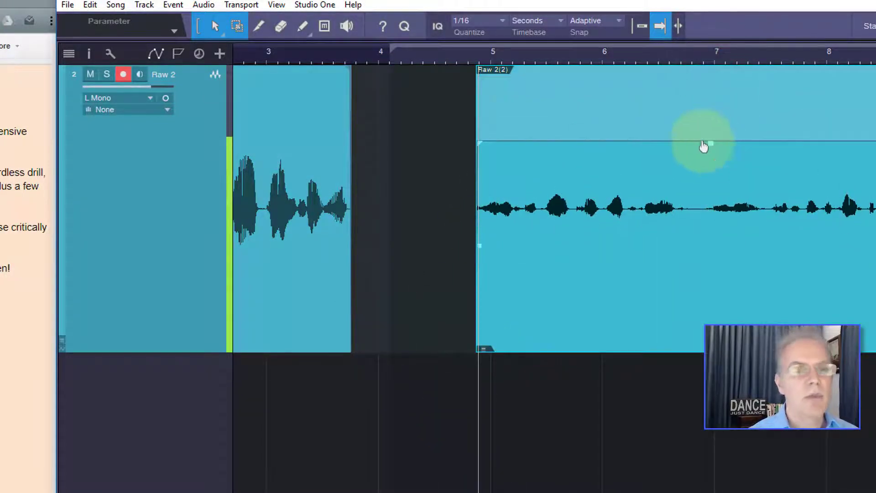
# Step: Close the song saving changes, then reopen Prime Demo BS from Recent Files
pyautogui.click(68, 6)
pyautogui.click(92, 45)
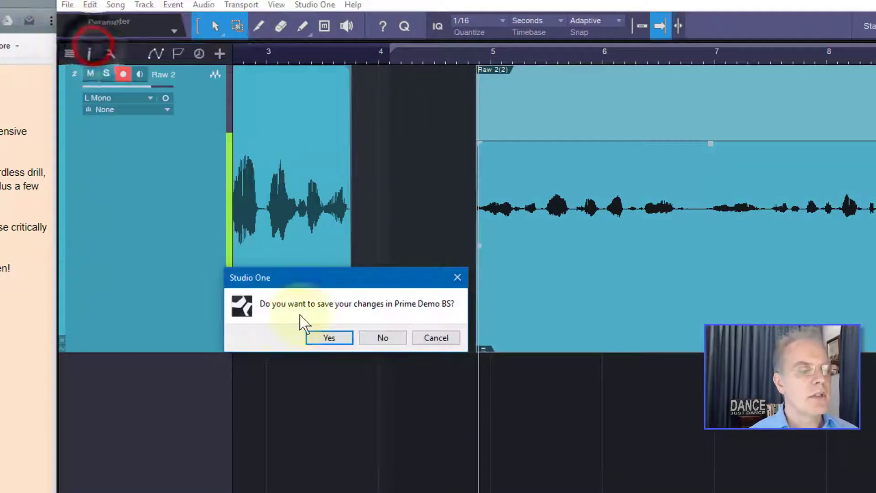
pyautogui.click(338, 337)
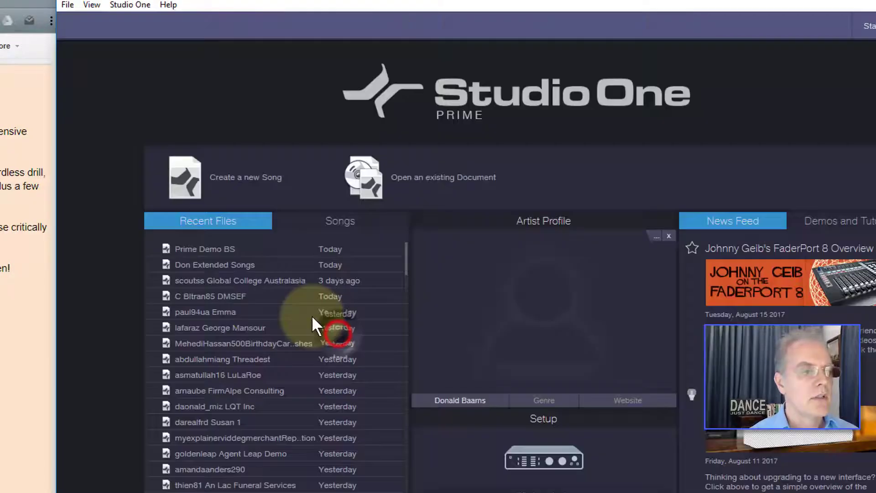
pyautogui.click(223, 250)
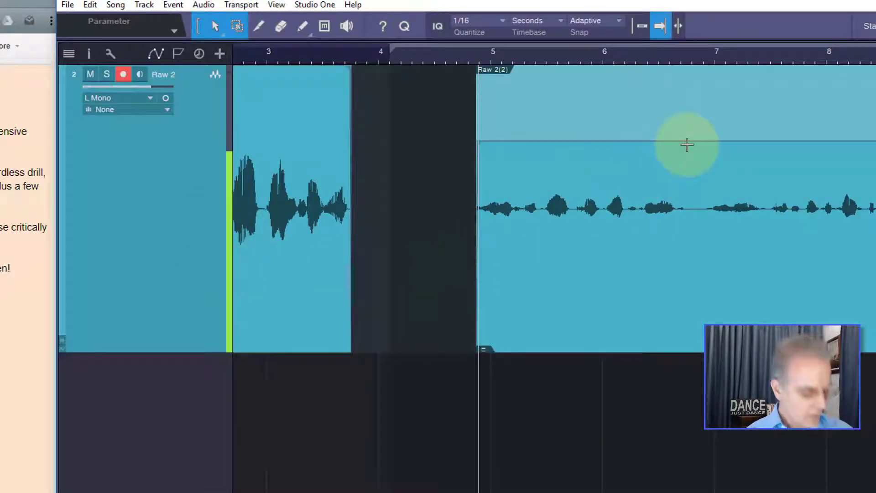
# Step: Restore Raw 2(2)'s full level and rejoin it with Raw 2 at about 4 s
pyautogui.click(688, 150)
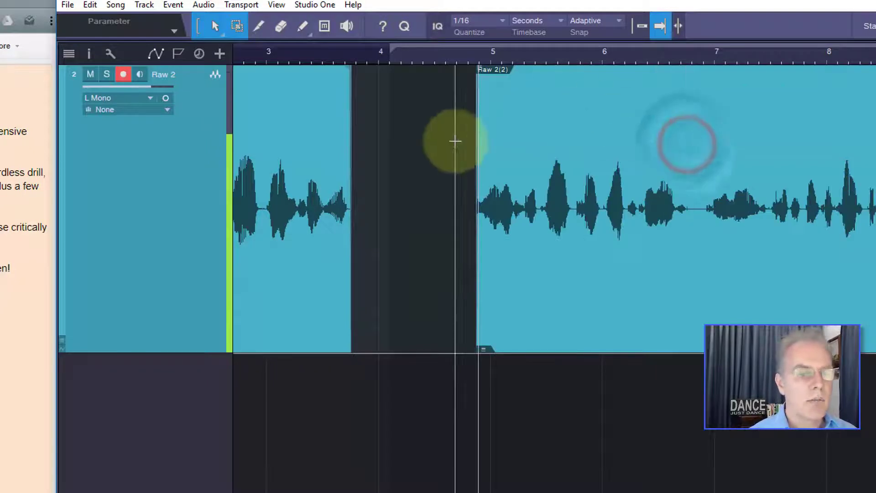
pyautogui.moveTo(478, 175); pyautogui.dragTo(377, 190)
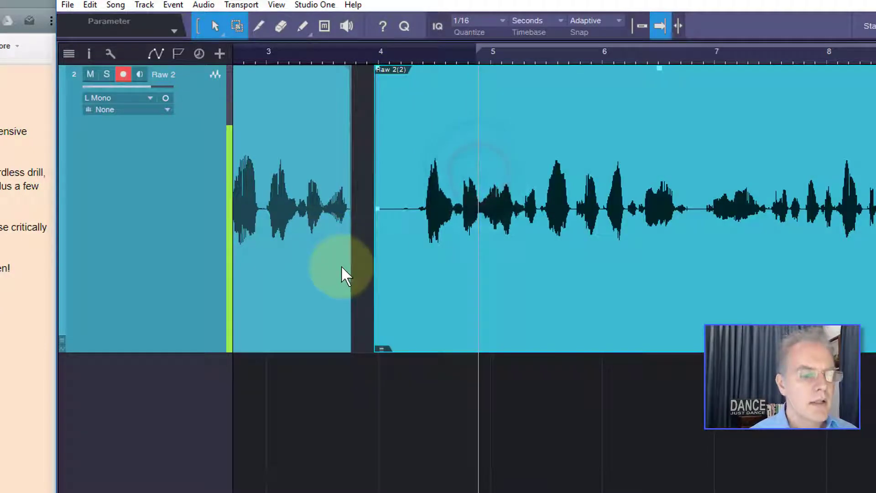
pyautogui.moveTo(352, 276); pyautogui.dragTo(377, 319)
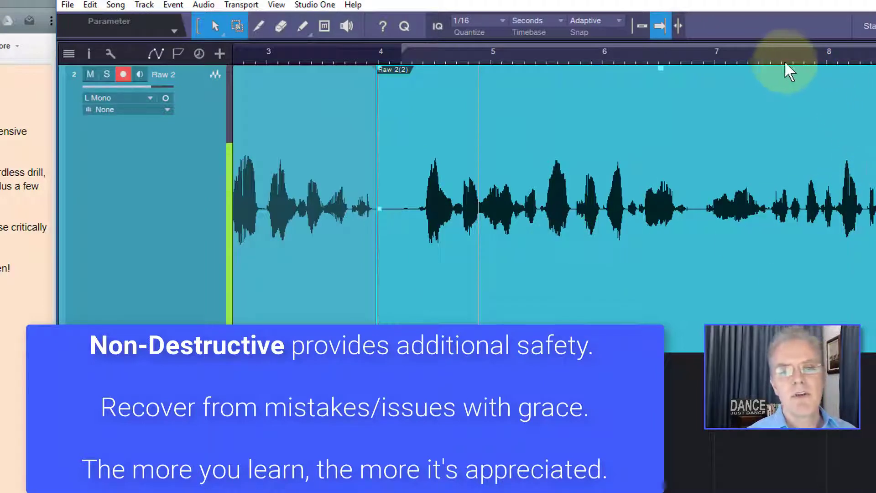
# Step: Split off the quiet gap near 21.9 s in Raw 2(7) and raise its level by 13.2 dB
pyautogui.moveTo(781, 58); pyautogui.dragTo(674, 78)
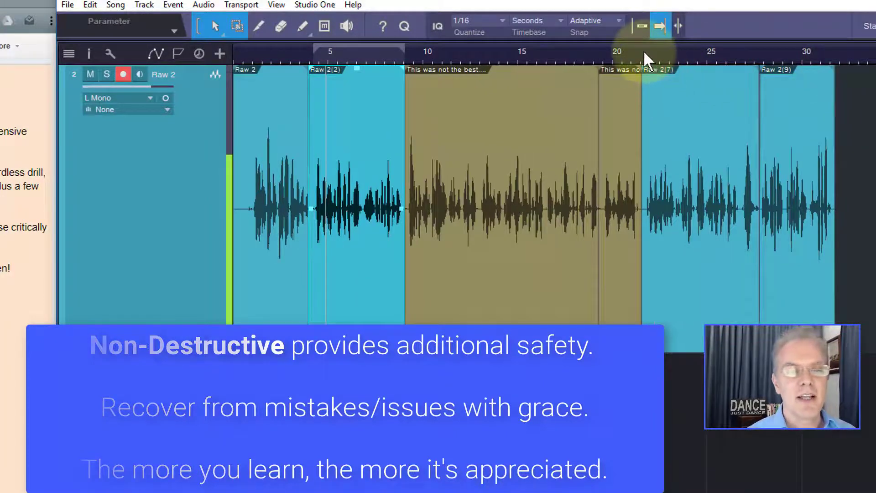
pyautogui.moveTo(643, 51); pyautogui.dragTo(668, 117)
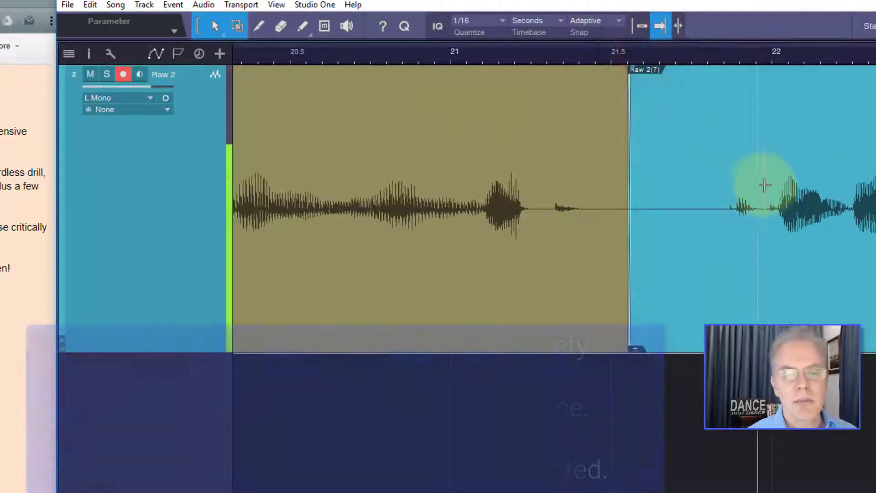
pyautogui.moveTo(765, 185); pyautogui.dragTo(671, 186)
pyautogui.click(706, 141)
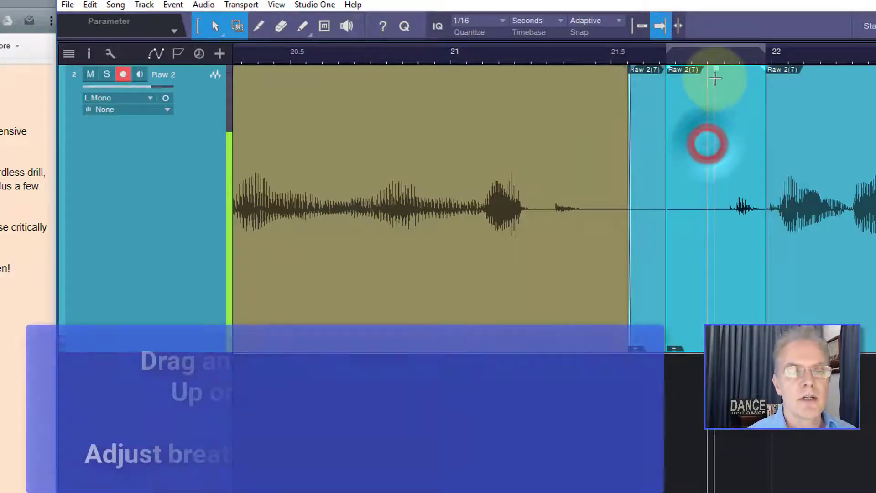
pyautogui.moveTo(717, 77); pyautogui.dragTo(739, 112)
pyautogui.moveTo(544, 54); pyautogui.dragTo(548, 9)
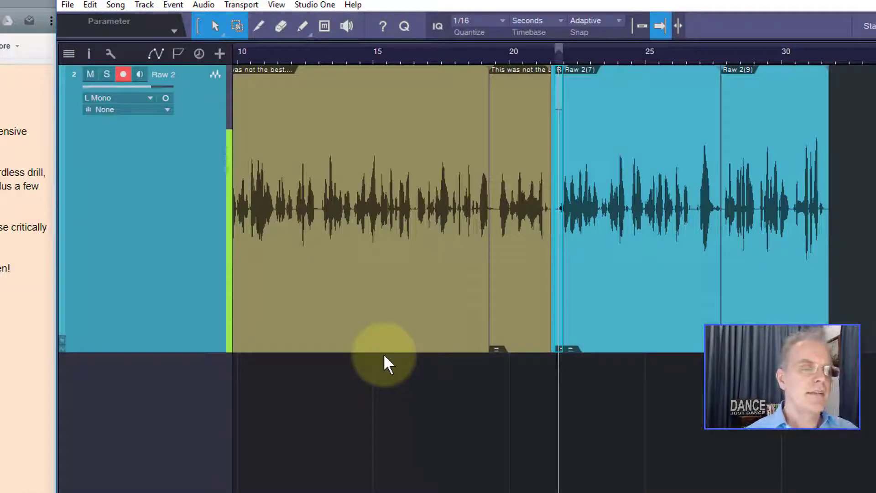
# Step: In the Track List, show the Raw track with its layers and hide RoomTone again
pyautogui.click(64, 57)
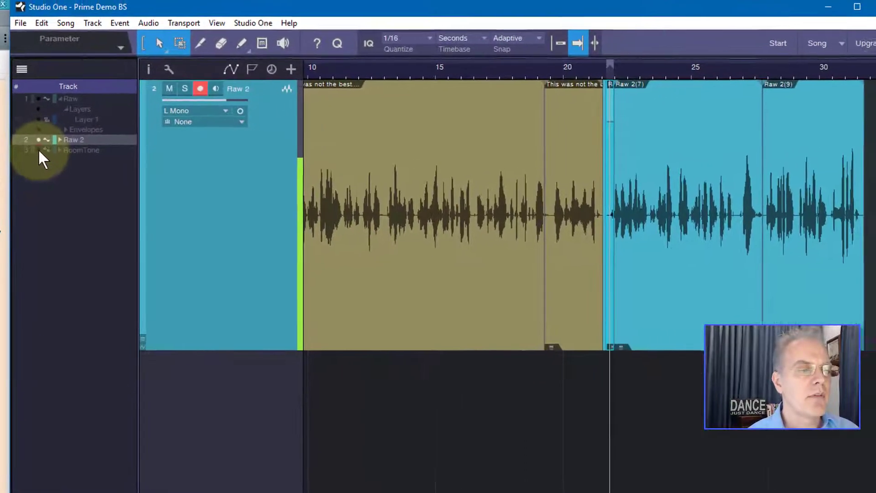
pyautogui.click(87, 139)
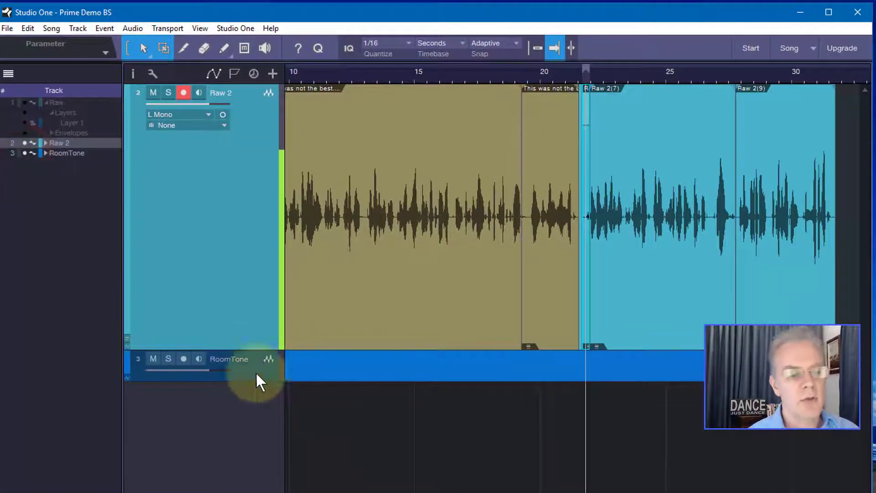
pyautogui.click(25, 103)
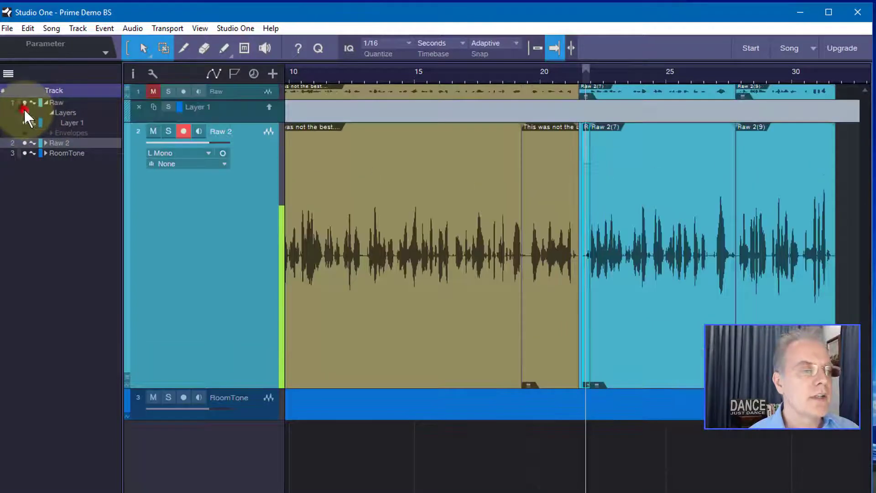
pyautogui.click(24, 108)
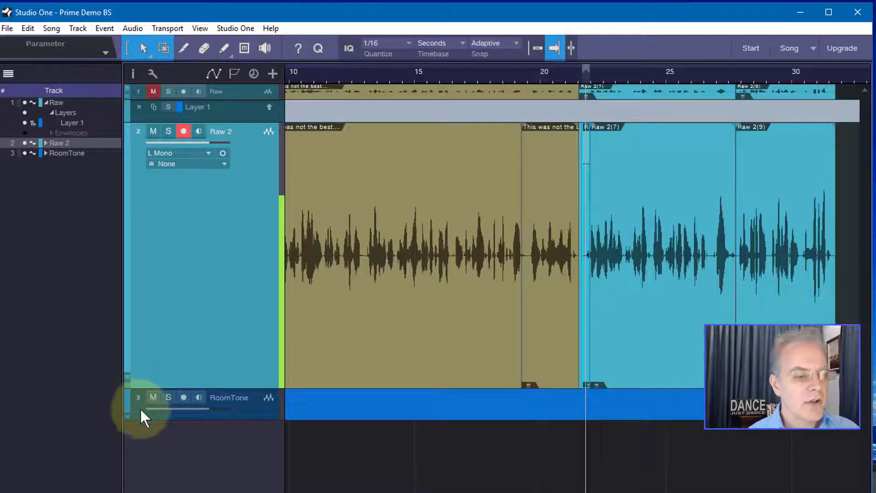
pyautogui.click(25, 152)
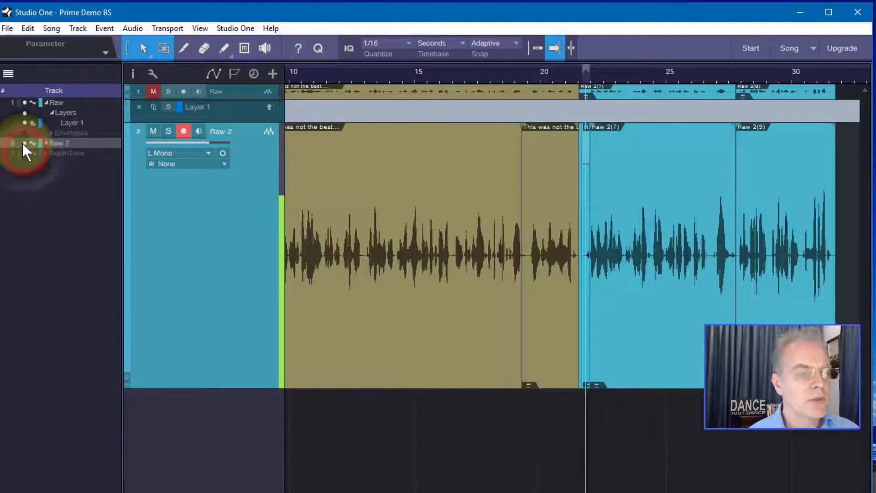
# Step: Hide Raw 2, enlarge the Raw track and zoom into the 26–28 second stretch
pyautogui.click(24, 142)
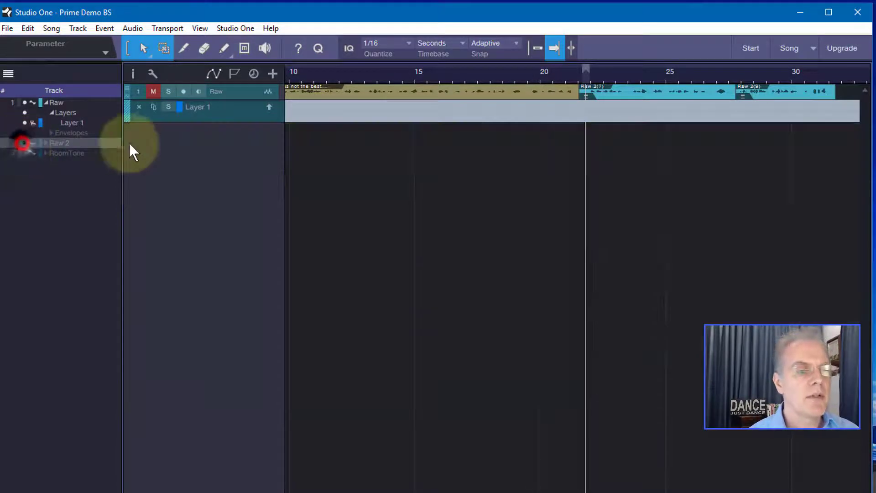
pyautogui.moveTo(238, 99); pyautogui.dragTo(225, 357)
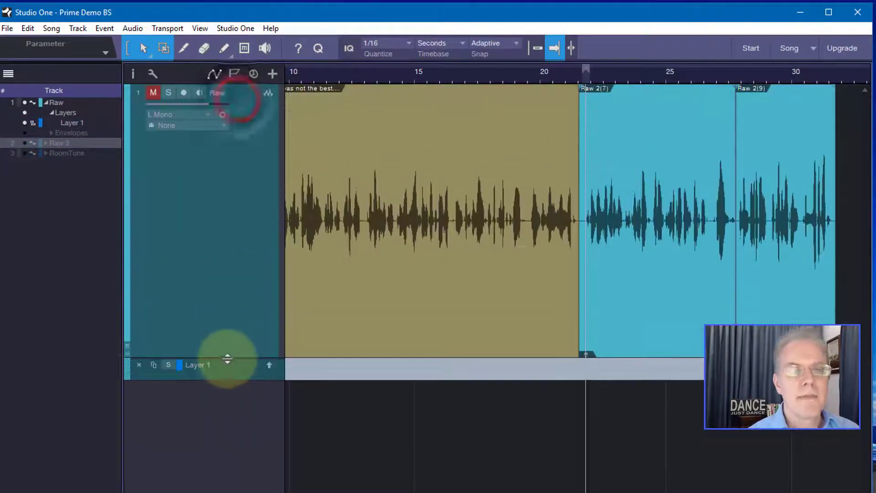
pyautogui.moveTo(617, 86); pyautogui.dragTo(417, 111)
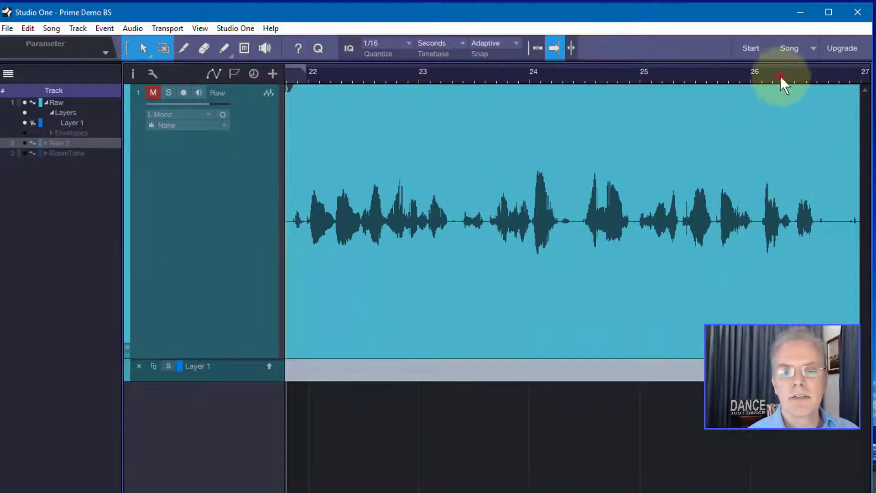
pyautogui.moveTo(782, 84); pyautogui.dragTo(367, 92)
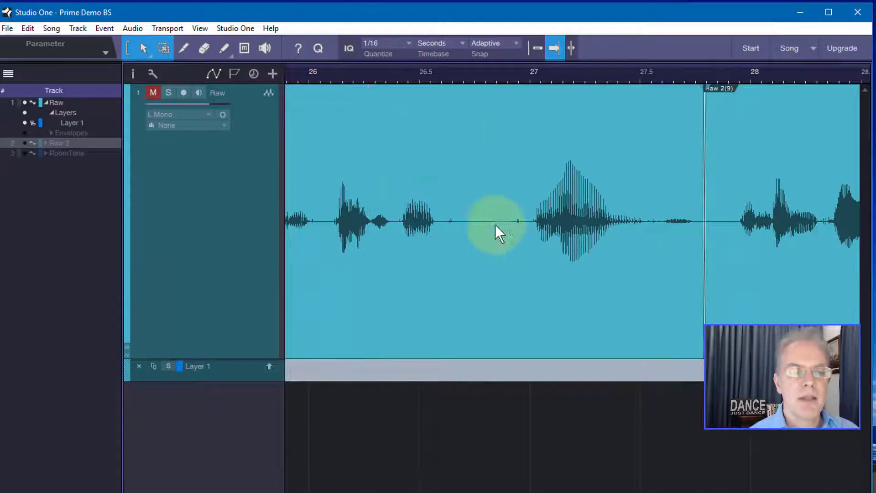
pyautogui.moveTo(444, 204); pyautogui.dragTo(523, 209)
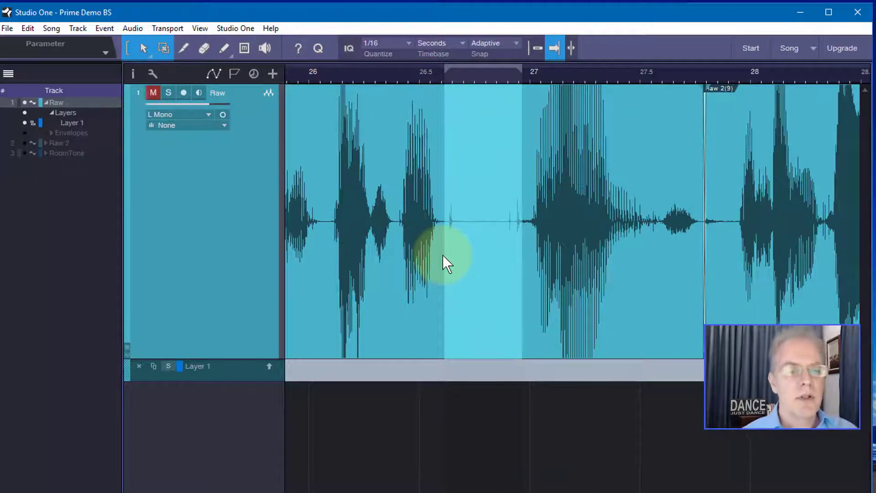
pyautogui.click(379, 242)
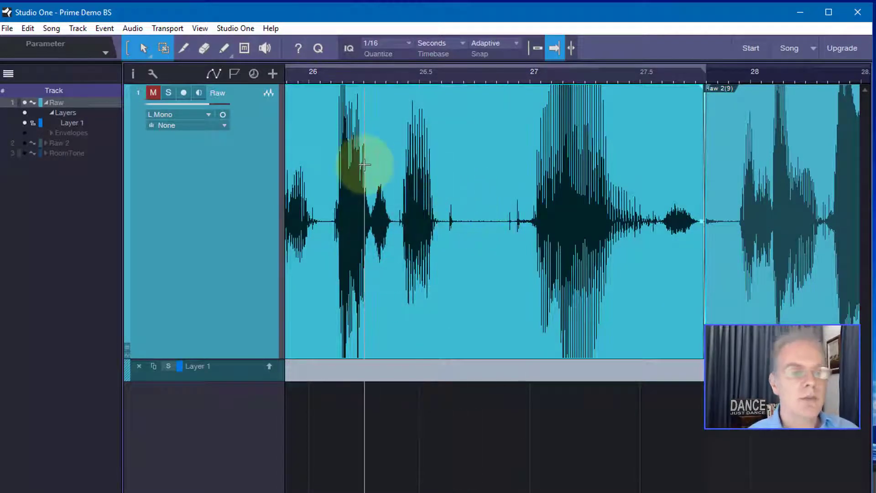
pyautogui.click(337, 157)
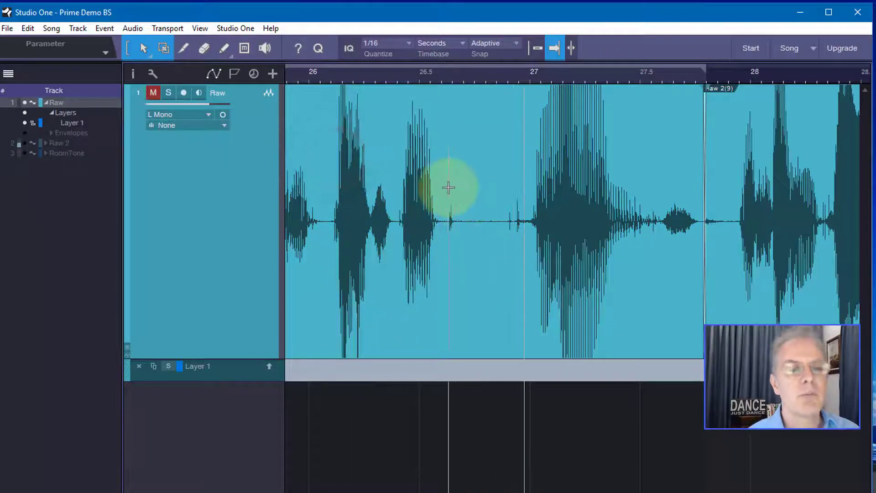
# Step: Try swapping Layer 1 room tone into a short Raw pause, then undo the swaps
pyautogui.moveTo(436, 190); pyautogui.dragTo(478, 190)
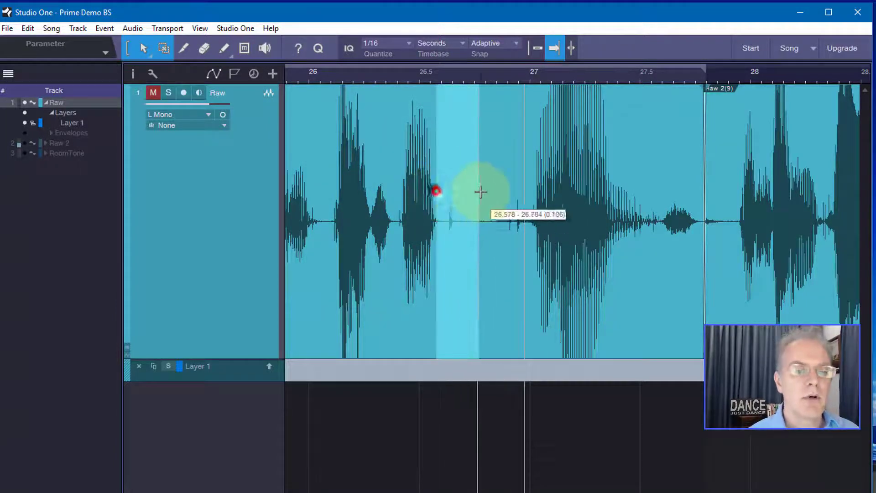
pyautogui.click(470, 263)
pyautogui.click(448, 231)
pyautogui.click(453, 206)
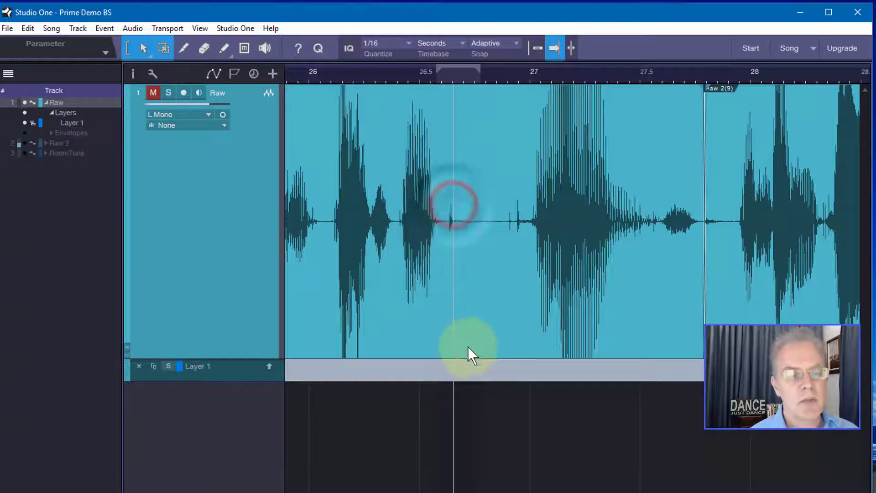
pyautogui.moveTo(442, 372); pyautogui.dragTo(524, 372)
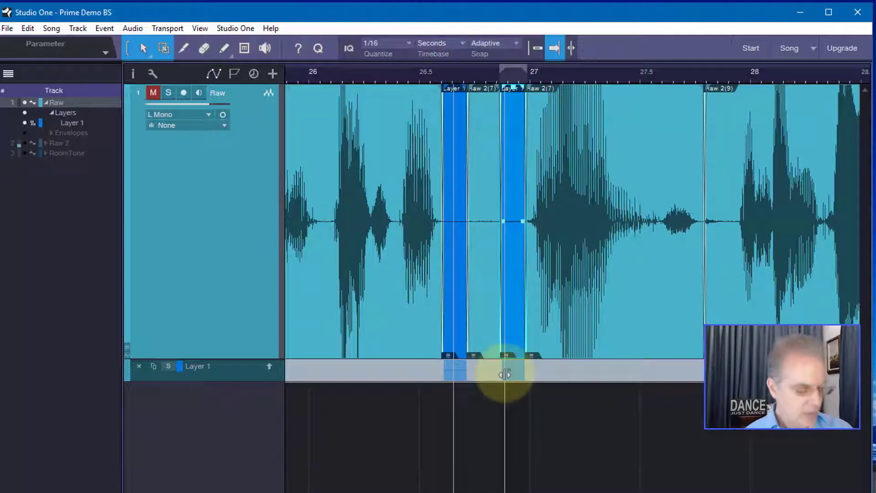
pyautogui.hotkey('ctrl', 'z')
pyautogui.hotkey('ctrl', 'z')
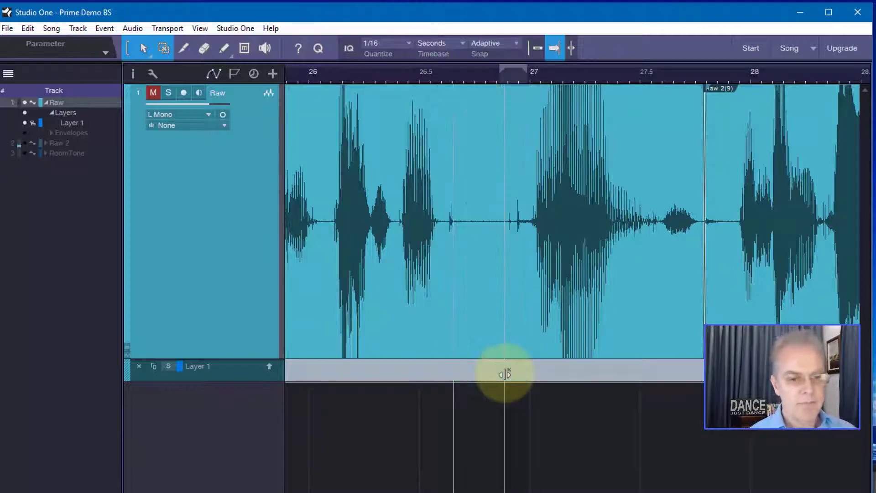
pyautogui.click(446, 196)
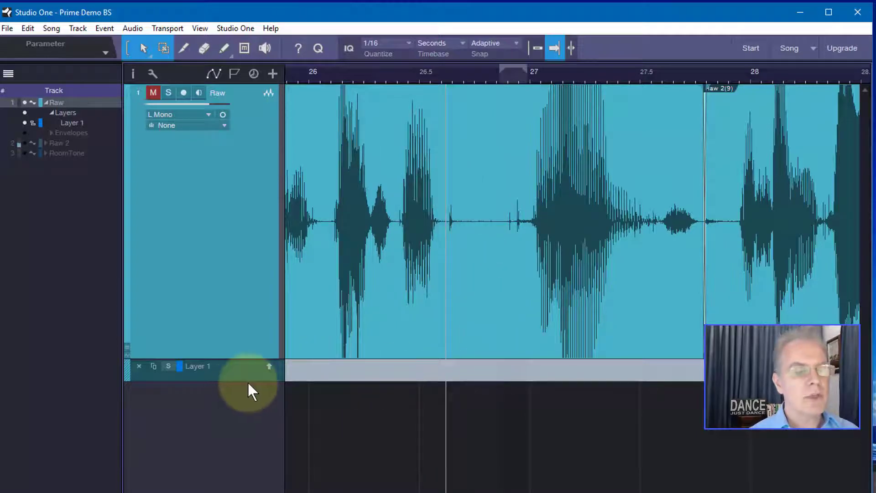
# Step: Enlarge the Layer 1 lane and comp its room tone into the Raw pause near 26.6 s
pyautogui.moveTo(249, 382); pyautogui.dragTo(255, 421)
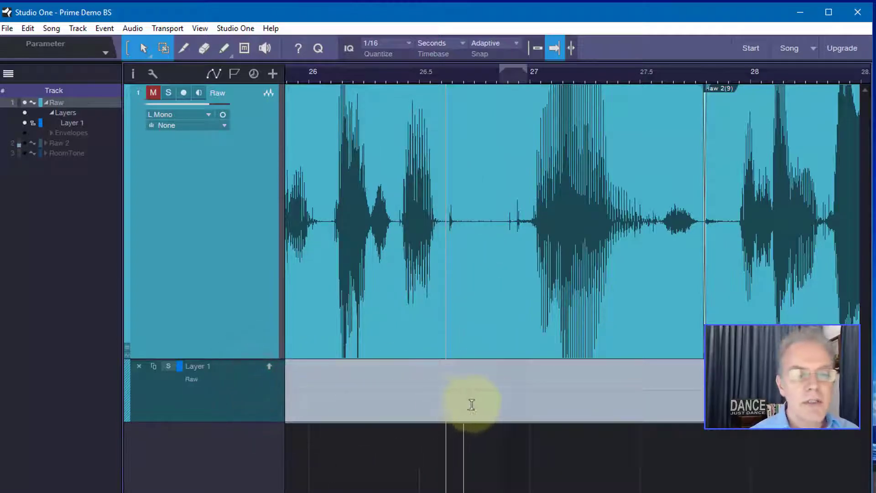
pyautogui.moveTo(479, 391); pyautogui.dragTo(535, 392)
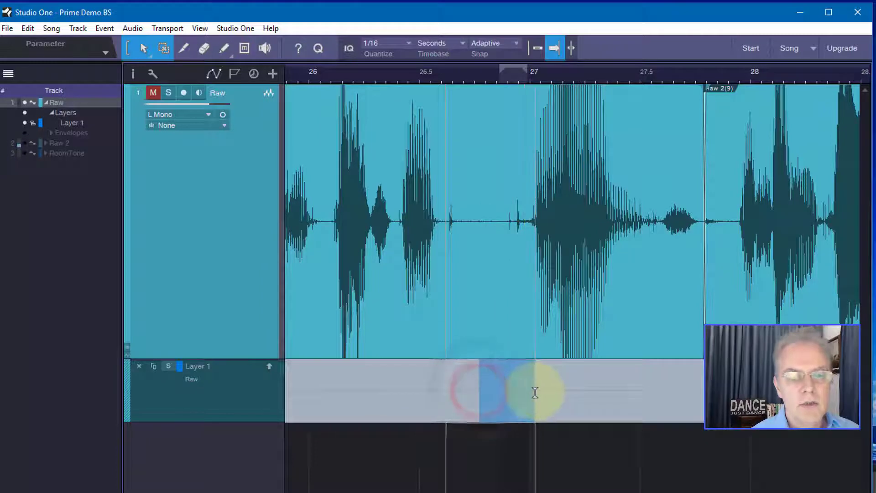
pyautogui.click(505, 386)
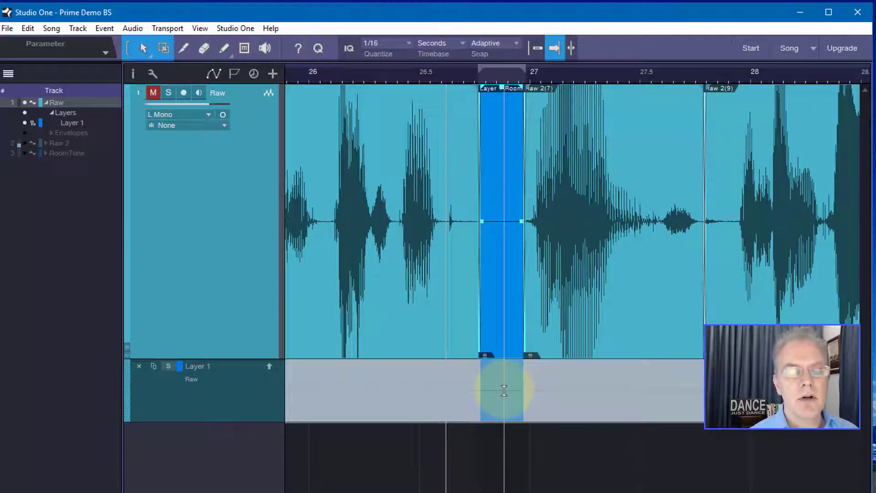
pyautogui.click(497, 196)
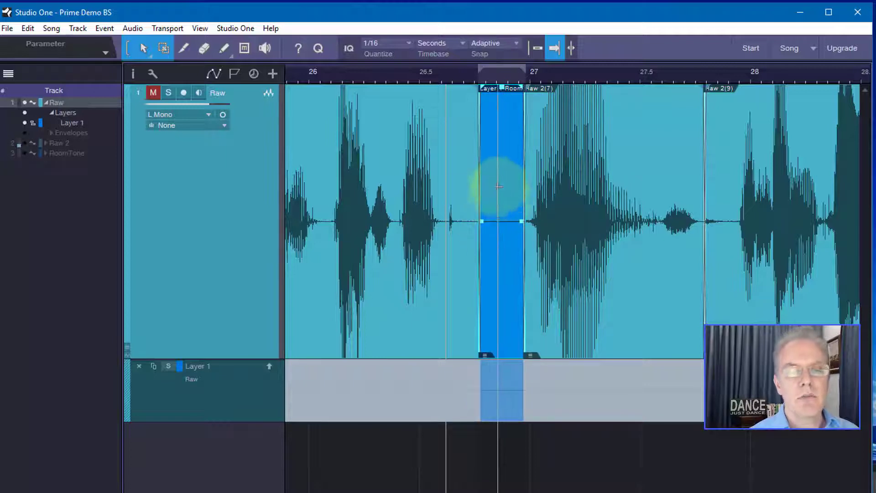
pyautogui.click(427, 383)
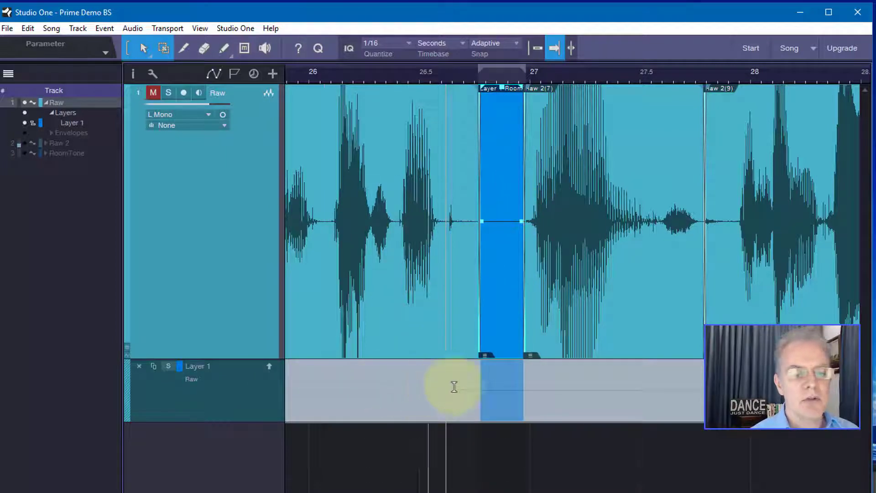
# Step: Zoom to 25.3–27.2 s and comp more Layer 1 room tone into the pause before 27 s
pyautogui.moveTo(648, 73); pyautogui.dragTo(587, 40)
pyautogui.click(559, 86)
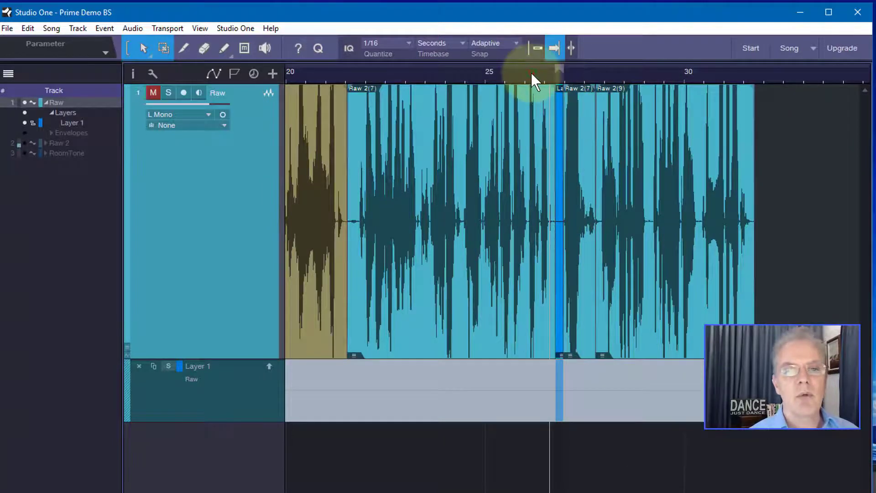
pyautogui.moveTo(530, 73); pyautogui.dragTo(526, 114)
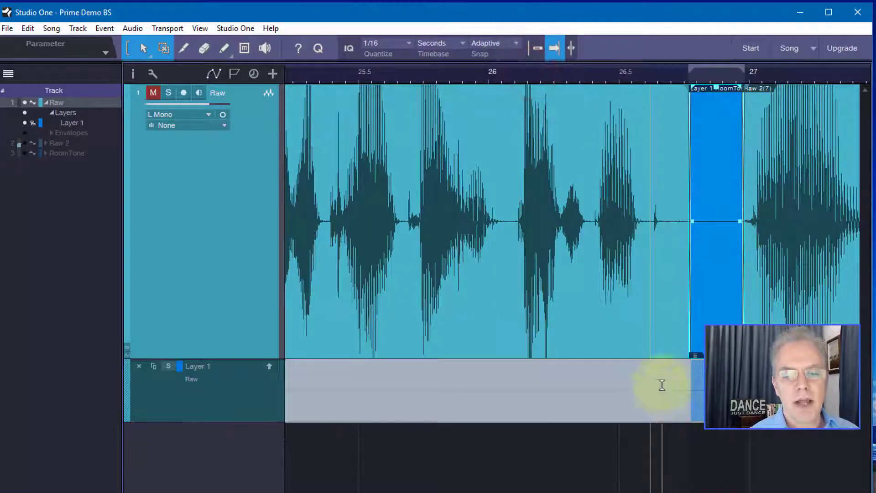
pyautogui.moveTo(651, 381); pyautogui.dragTo(673, 378)
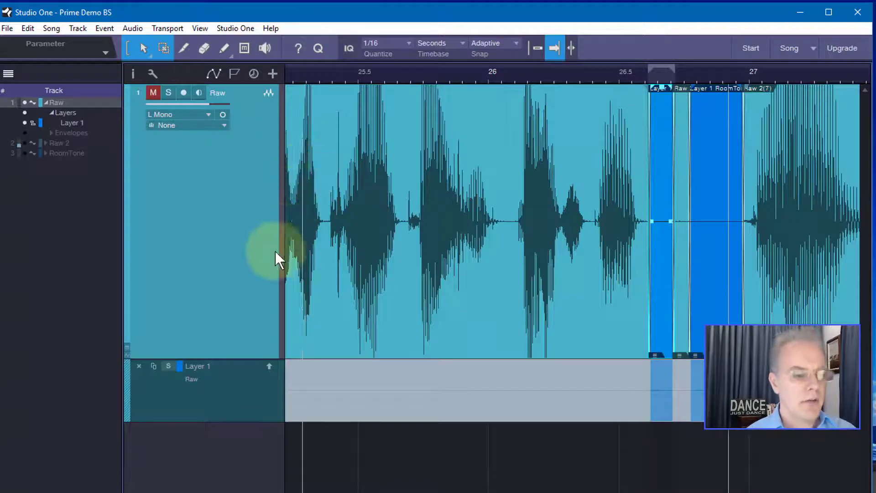
# Step: Unmute the Raw track, then show, mute and re-hide the Raw 2 track
pyautogui.click(153, 93)
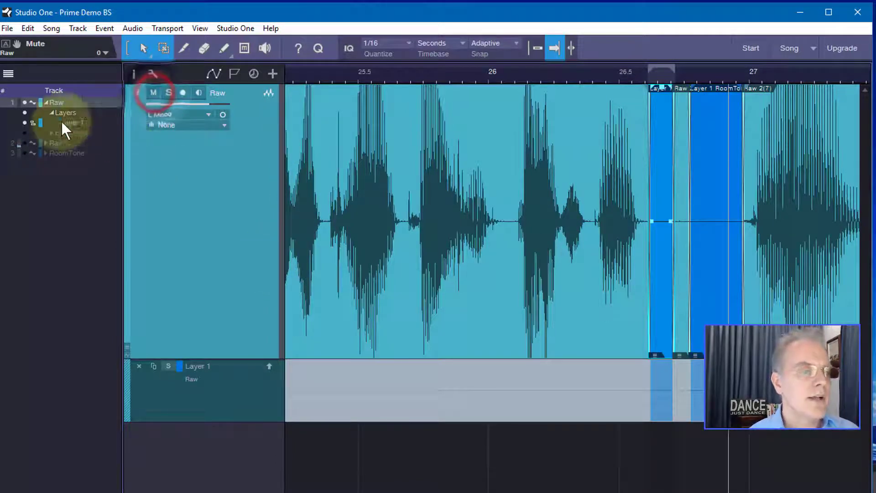
pyautogui.click(25, 143)
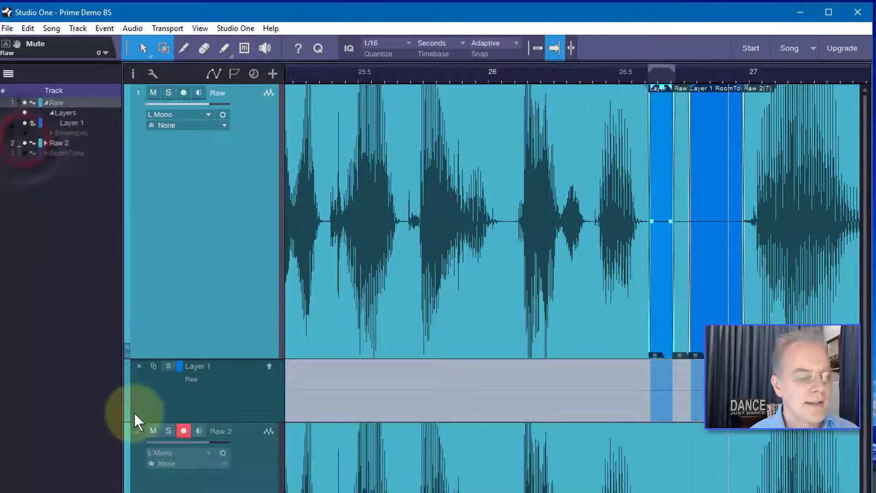
pyautogui.click(150, 430)
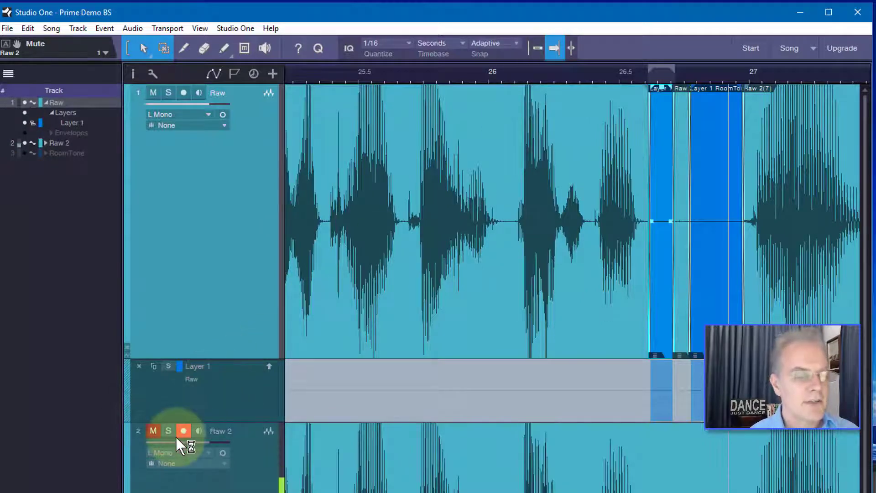
pyautogui.click(24, 143)
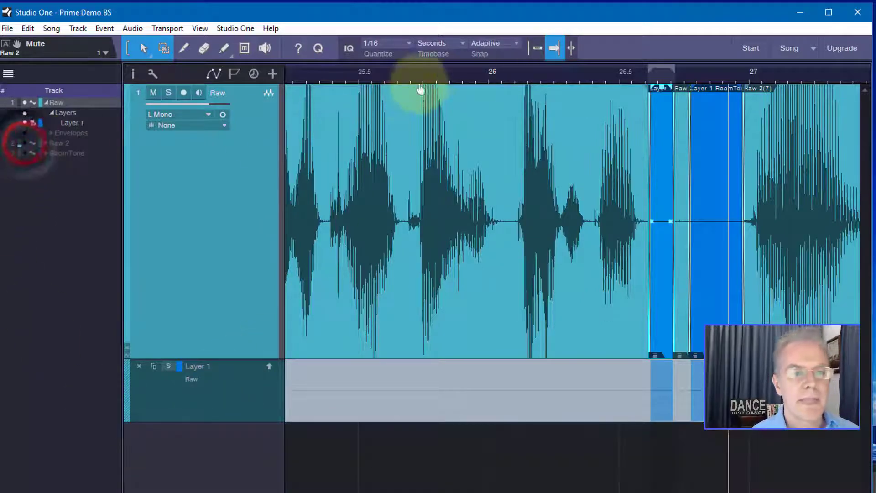
pyautogui.click(427, 76)
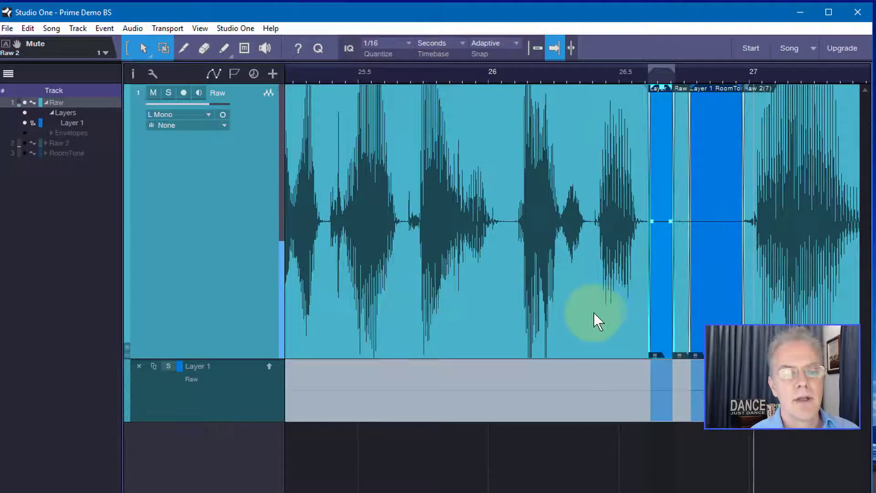
# Step: Hide the track list, then save, close and reopen the Prime Demo BS song
pyautogui.click(5, 28)
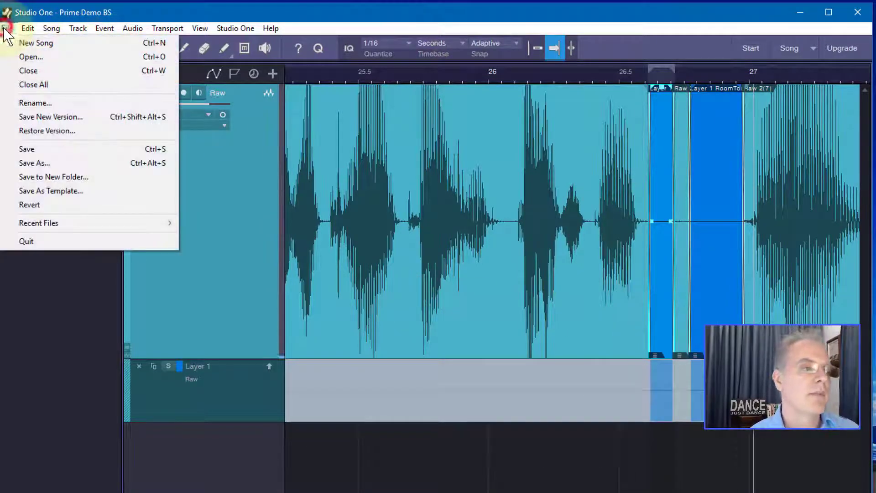
pyautogui.click(11, 34)
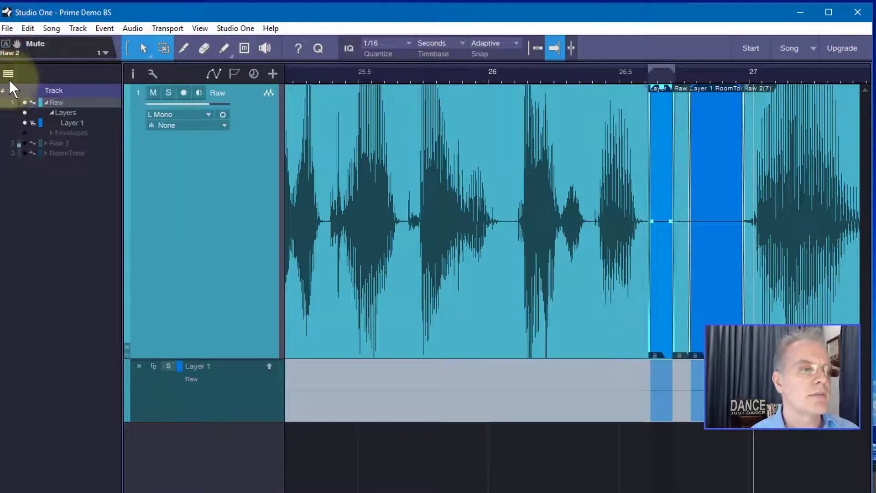
pyautogui.click(10, 78)
pyautogui.click(6, 28)
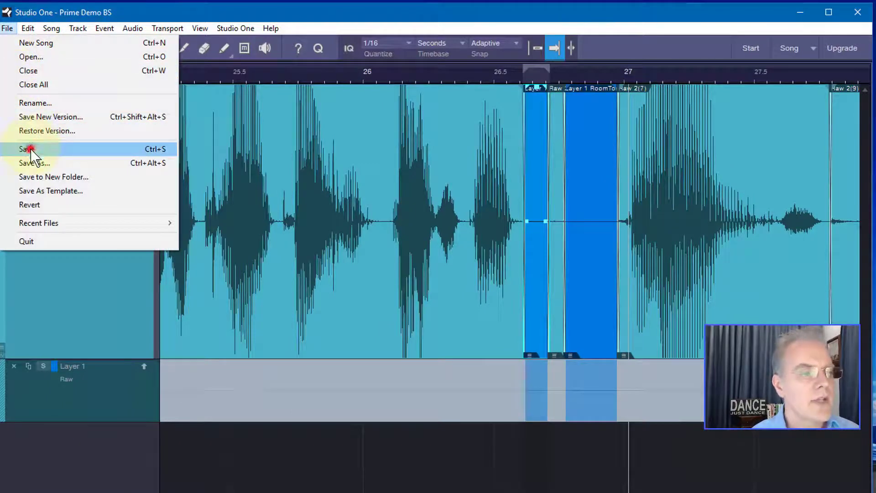
pyautogui.click(28, 149)
pyautogui.click(7, 28)
pyautogui.click(23, 71)
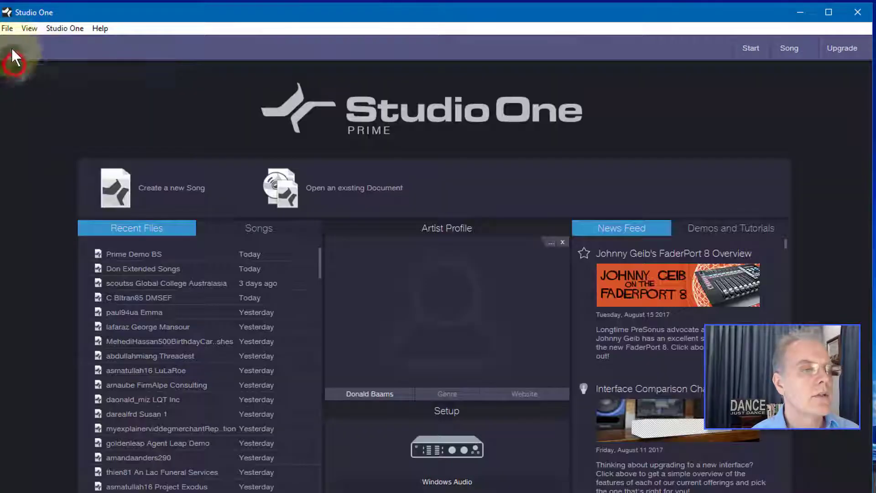
pyautogui.click(145, 257)
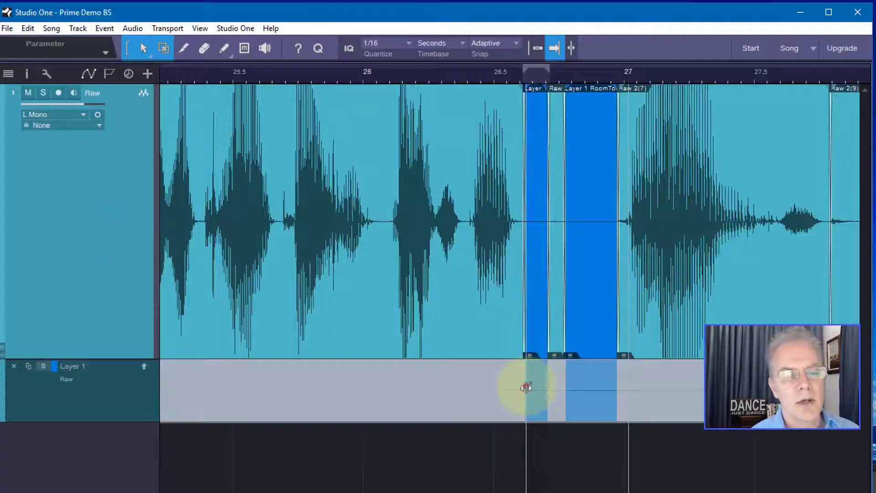
# Step: Trim the Layer 1 room-tone patch to drop its narrow first piece and end at 0:00:26.977
pyautogui.moveTo(526, 387); pyautogui.dragTo(547, 383)
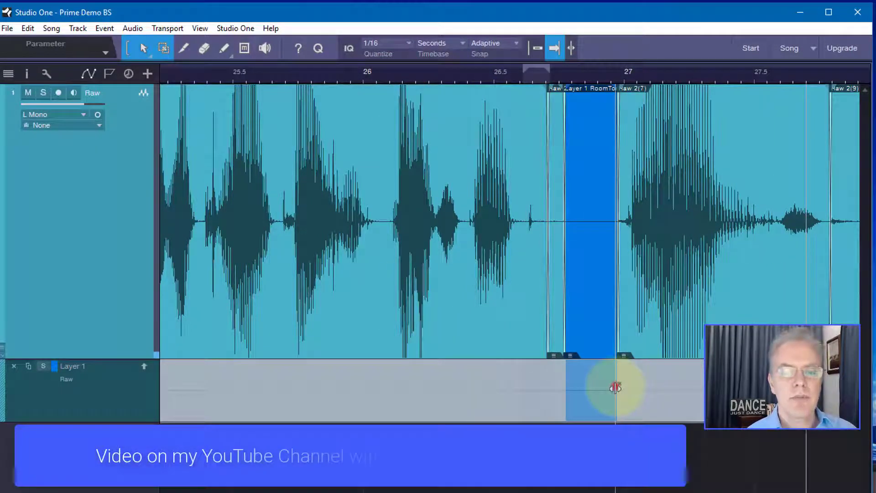
pyautogui.moveTo(616, 386); pyautogui.dragTo(616, 387)
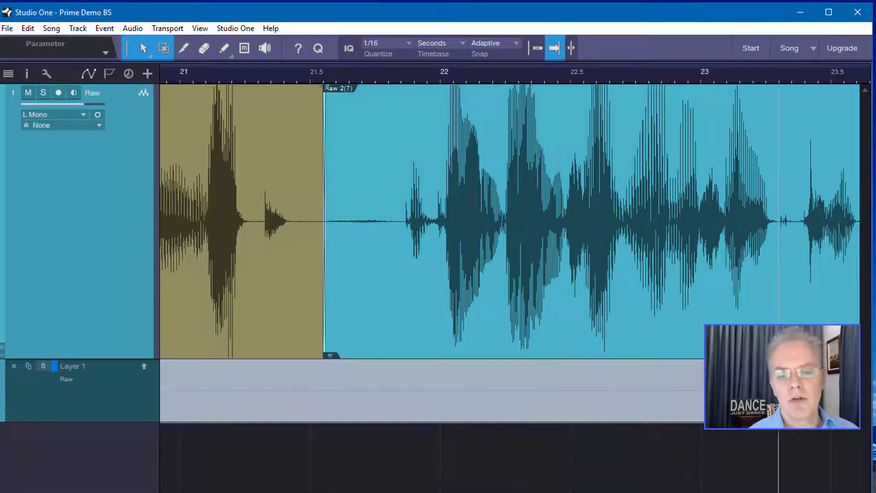
# Step: Promote a short Layer 1 room-tone range near 23.3 s into the Raw take, then view 5–30 s
pyautogui.click(784, 219)
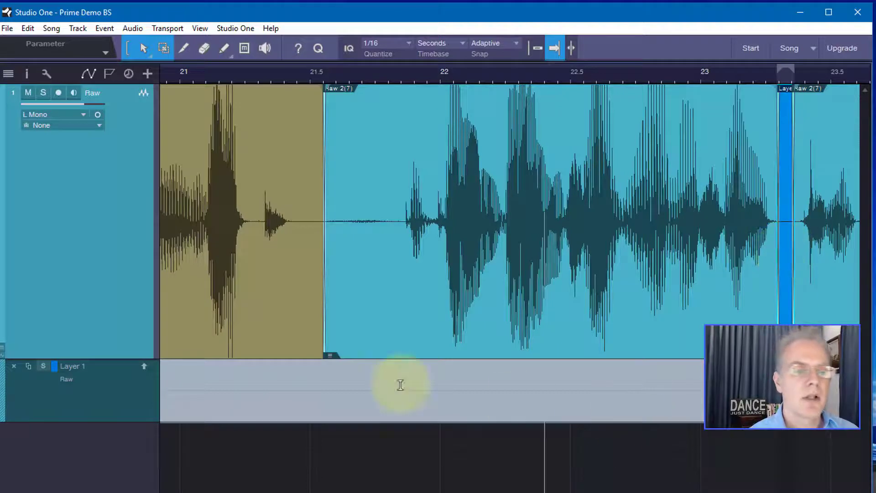
pyautogui.click(258, 395)
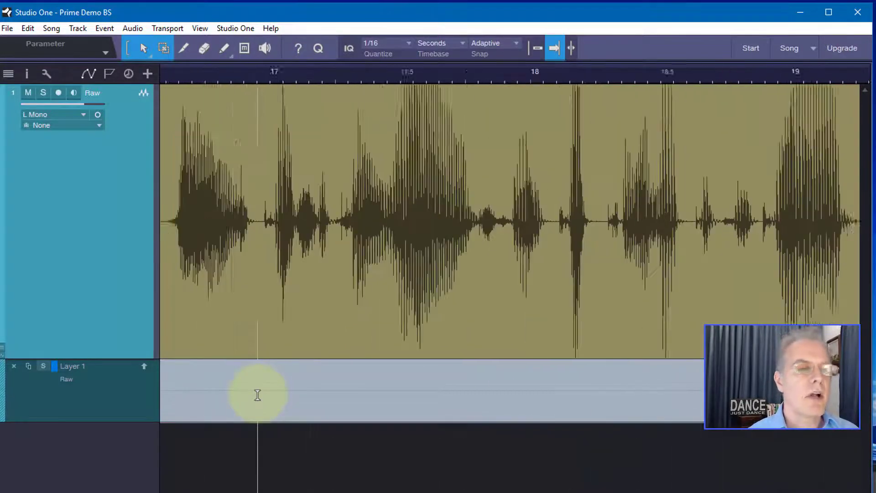
pyautogui.moveTo(607, 206); pyautogui.dragTo(589, 205)
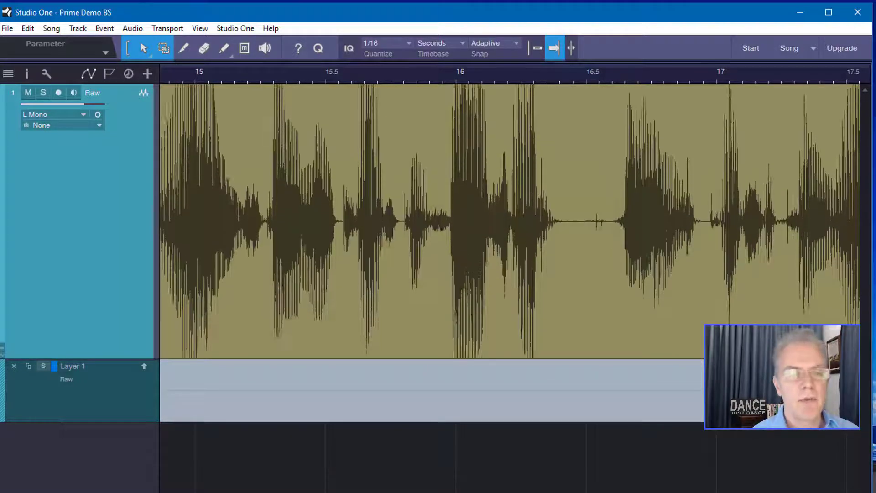
pyautogui.click(571, 387)
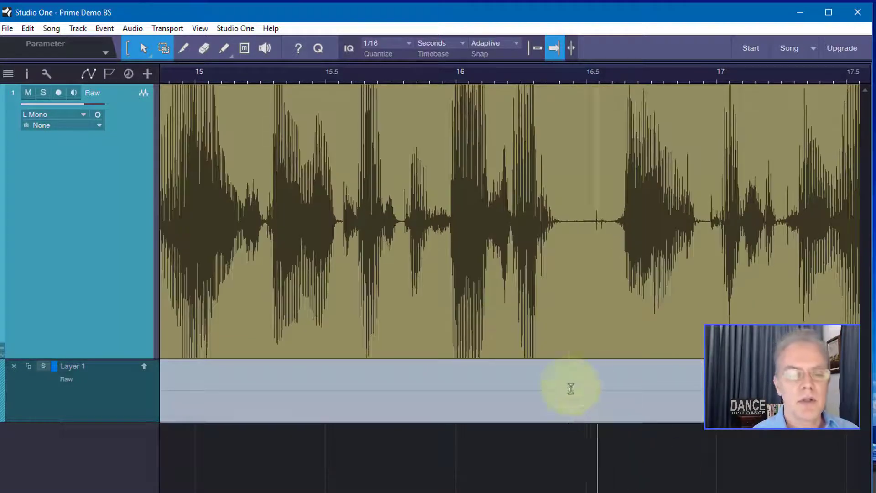
pyautogui.moveTo(568, 386); pyautogui.dragTo(607, 390)
pyautogui.moveTo(467, 77); pyautogui.dragTo(490, 35)
pyautogui.click(461, 74)
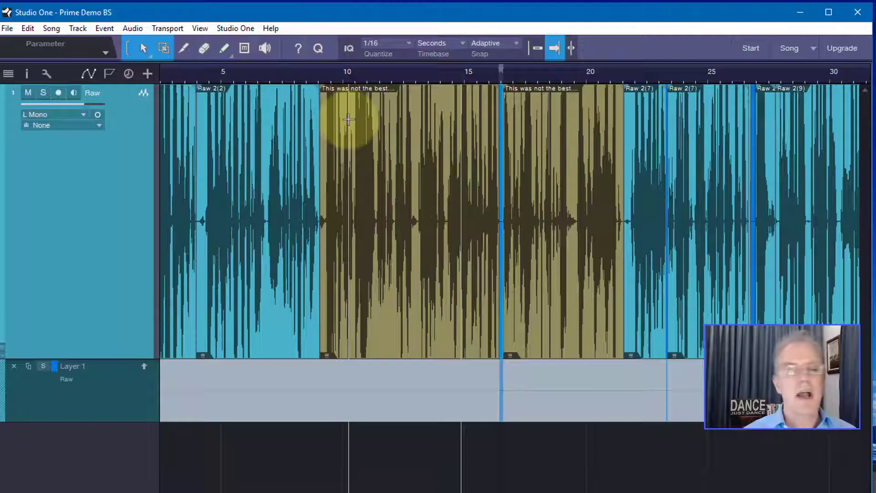
pyautogui.click(1, 204)
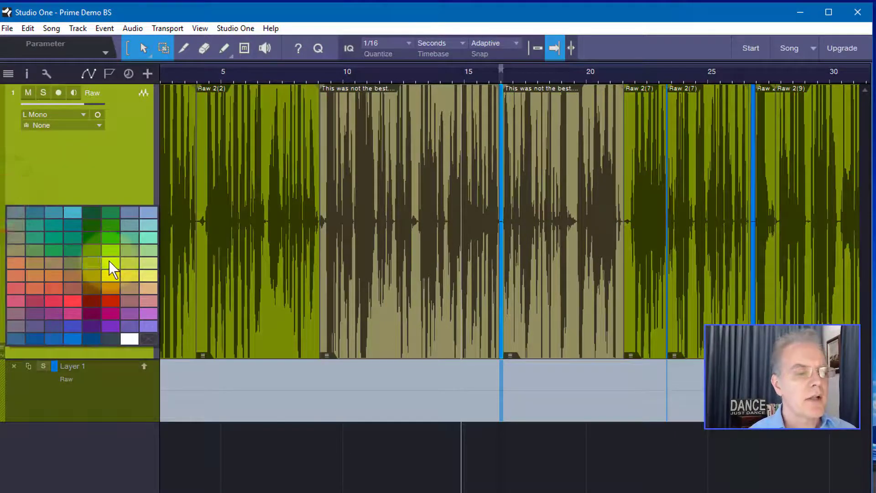
pyautogui.click(109, 261)
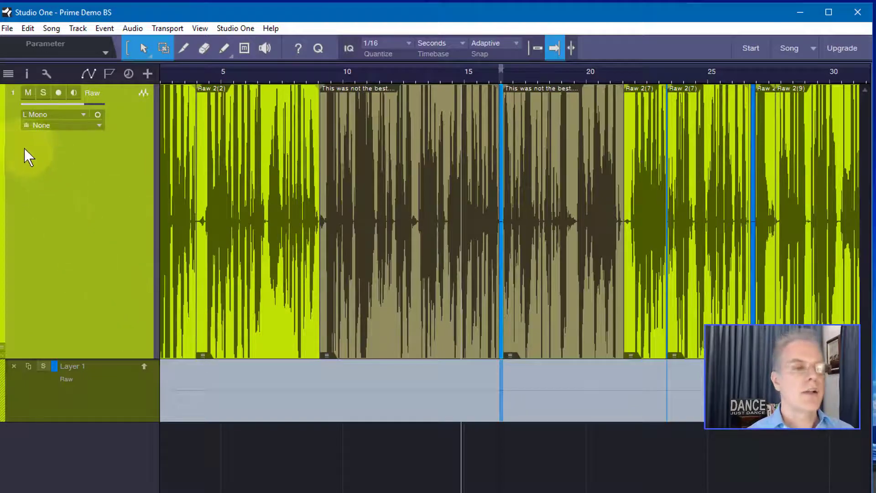
pyautogui.click(2, 149)
pyautogui.click(49, 169)
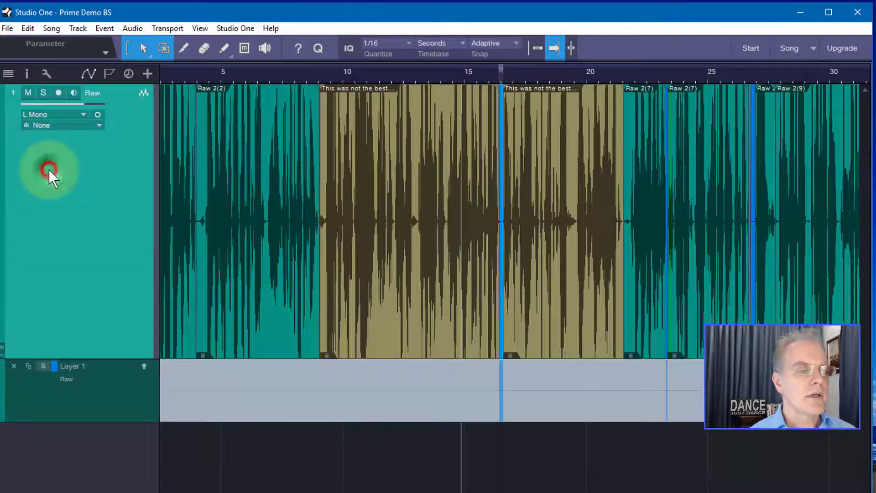
pyautogui.click(3, 159)
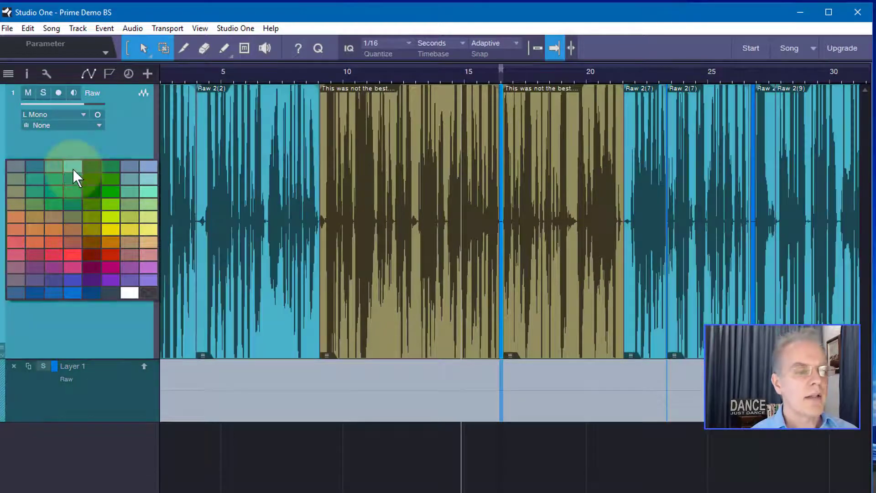
pyautogui.click(73, 168)
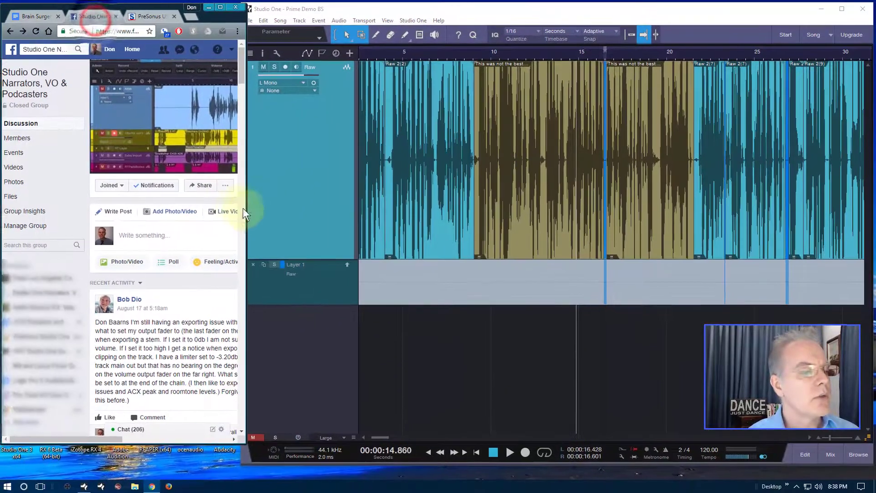
# Step: Drag the Chrome window wider in two stages so the group page covers Studio One
pyautogui.moveTo(244, 220); pyautogui.dragTo(410, 224)
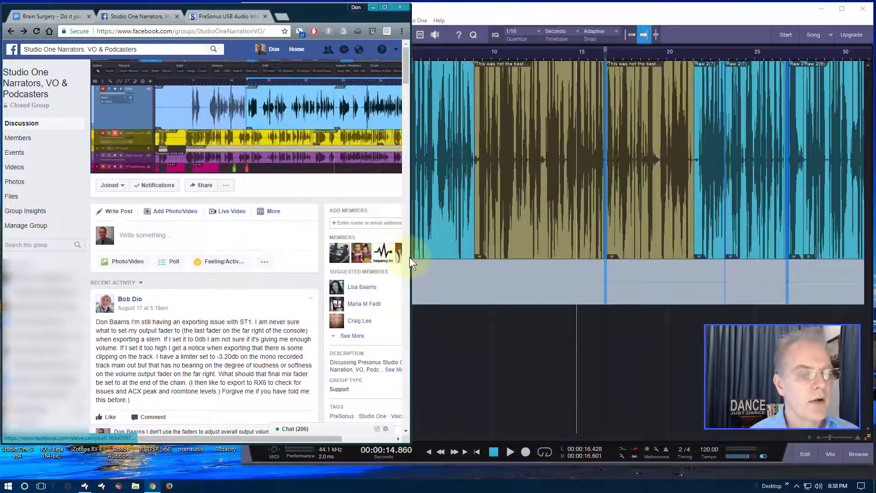
pyautogui.moveTo(410, 259); pyautogui.dragTo(740, 284)
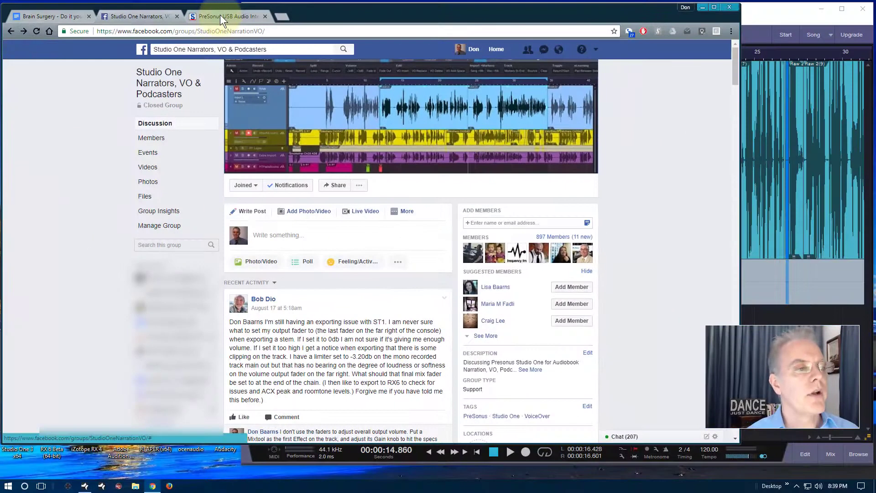
# Step: Review Sweetwater's PreSonus USB audio interface listing, then go back to the Studio One Narrators group
pyautogui.click(220, 15)
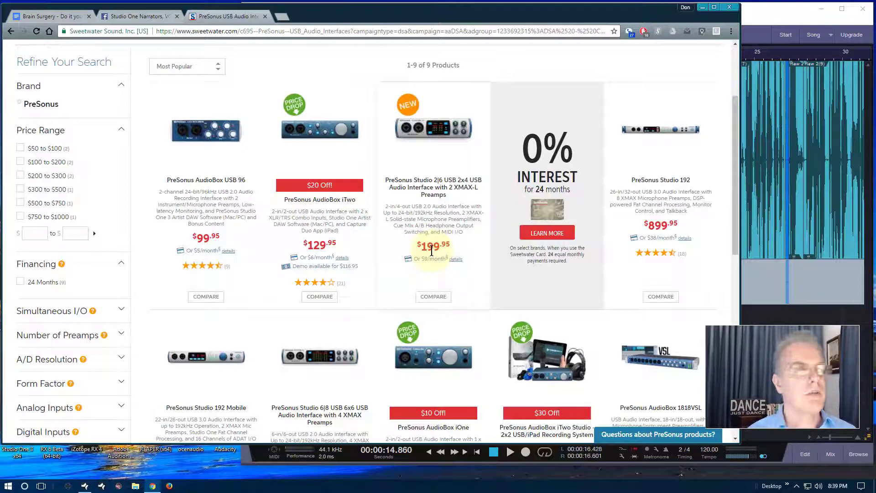
pyautogui.click(133, 16)
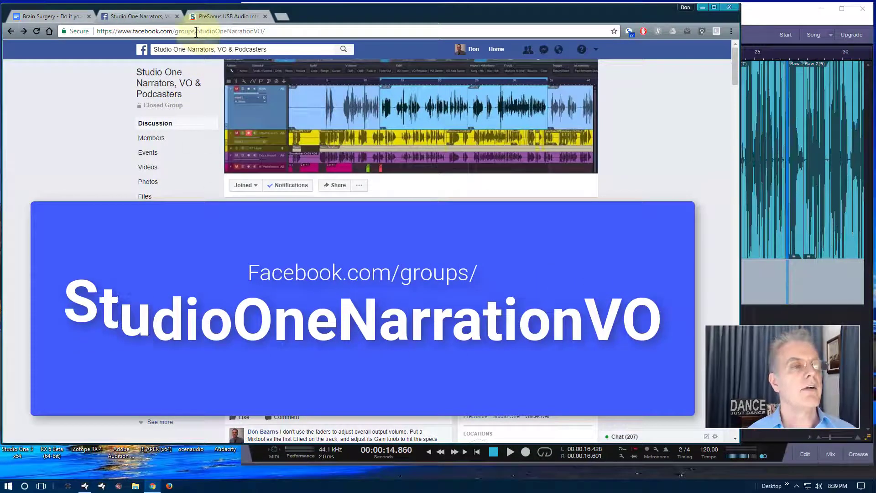
pyautogui.moveTo(197, 31); pyautogui.dragTo(266, 31)
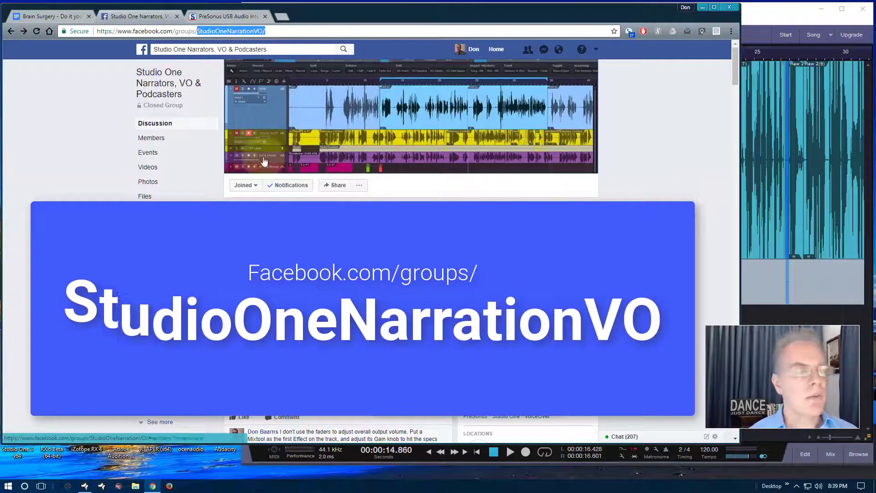
pyautogui.click(86, 116)
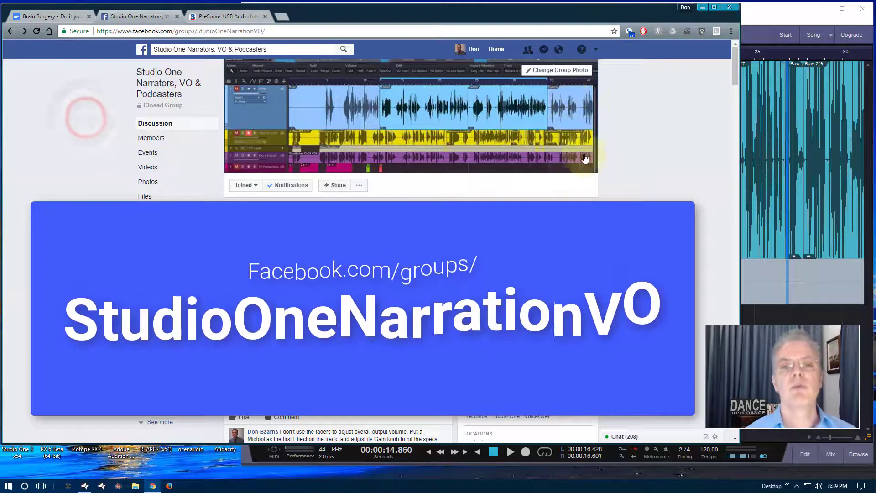